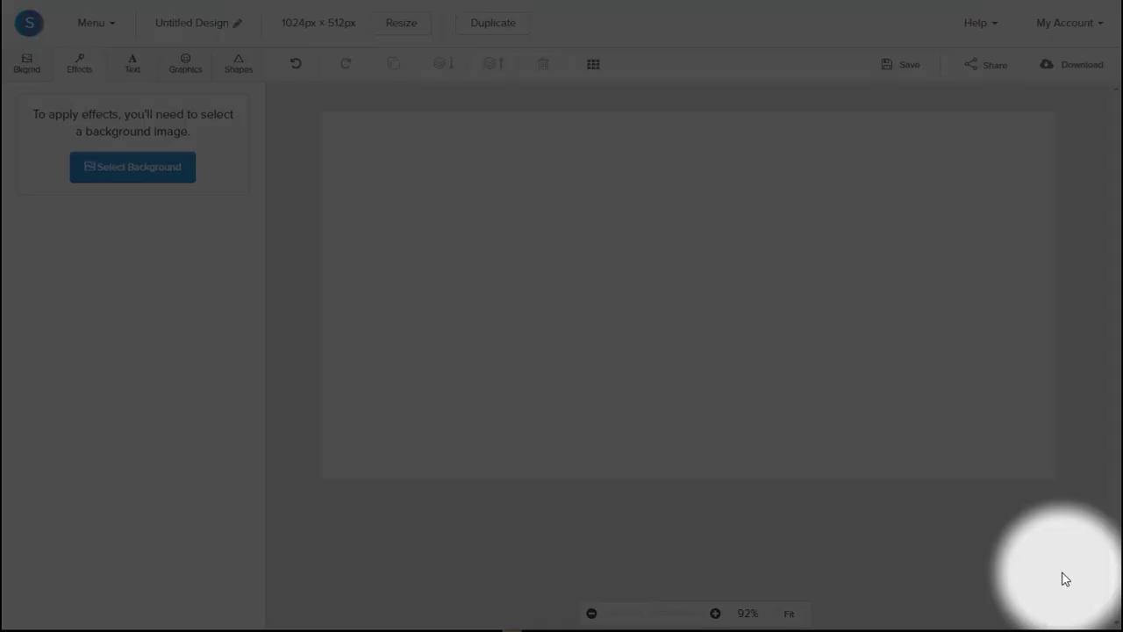
- Change the canvas background from white to yellow #ffce54
left_click(32, 71)
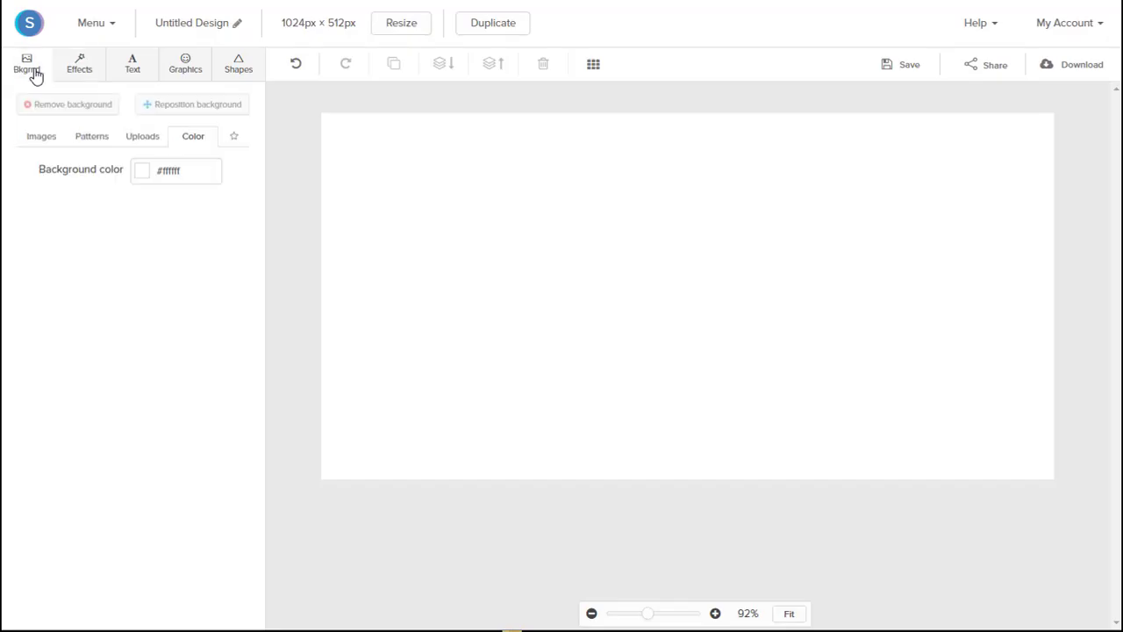
left_click(142, 174)
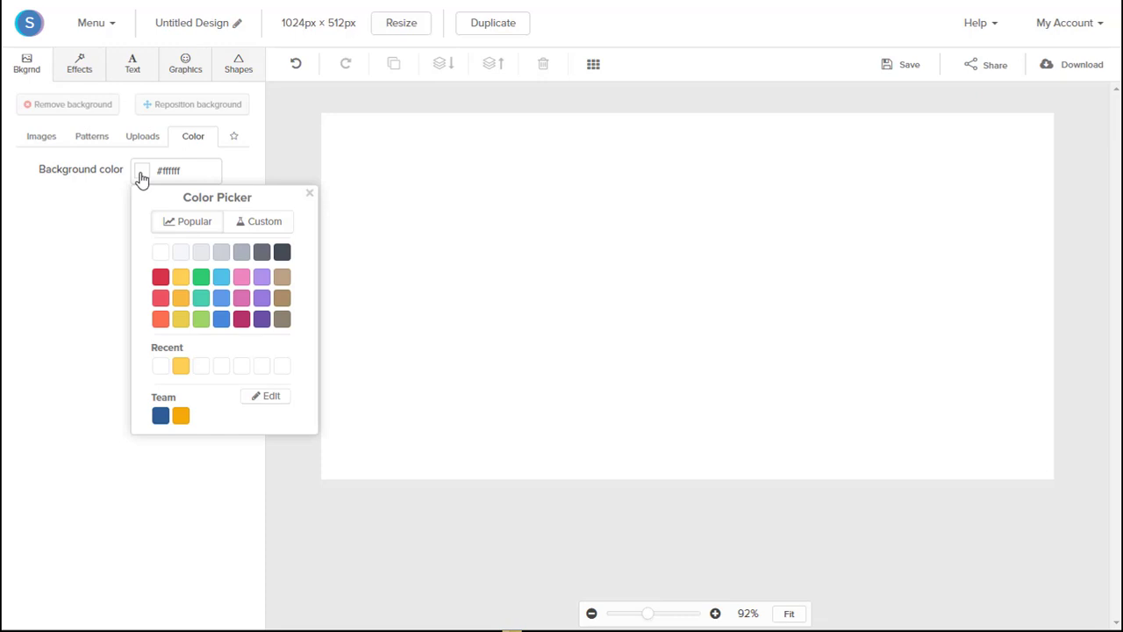
left_click(181, 279)
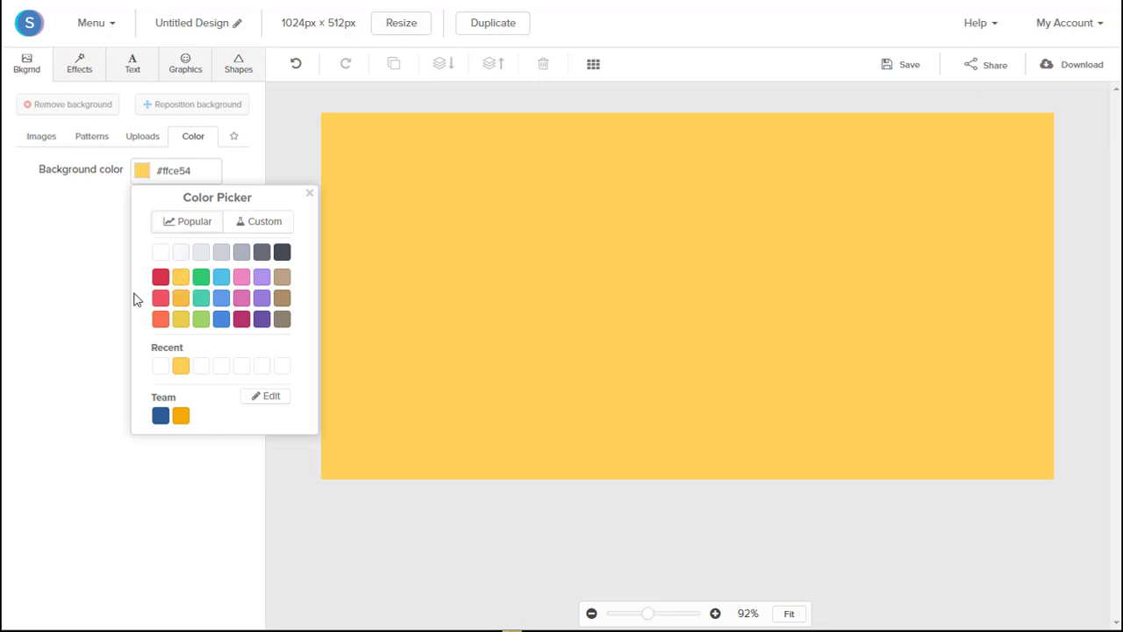
left_click(76, 315)
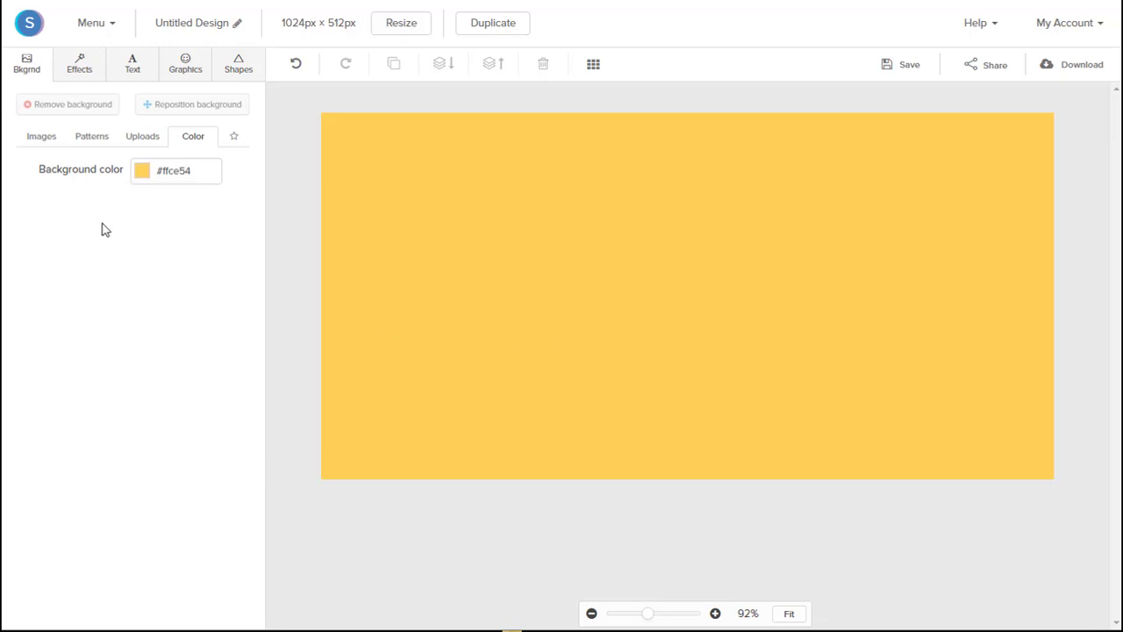
- Add a dark grey #444444 filled circle, enlarged to fill the upper-left and run off the edges
left_click(235, 72)
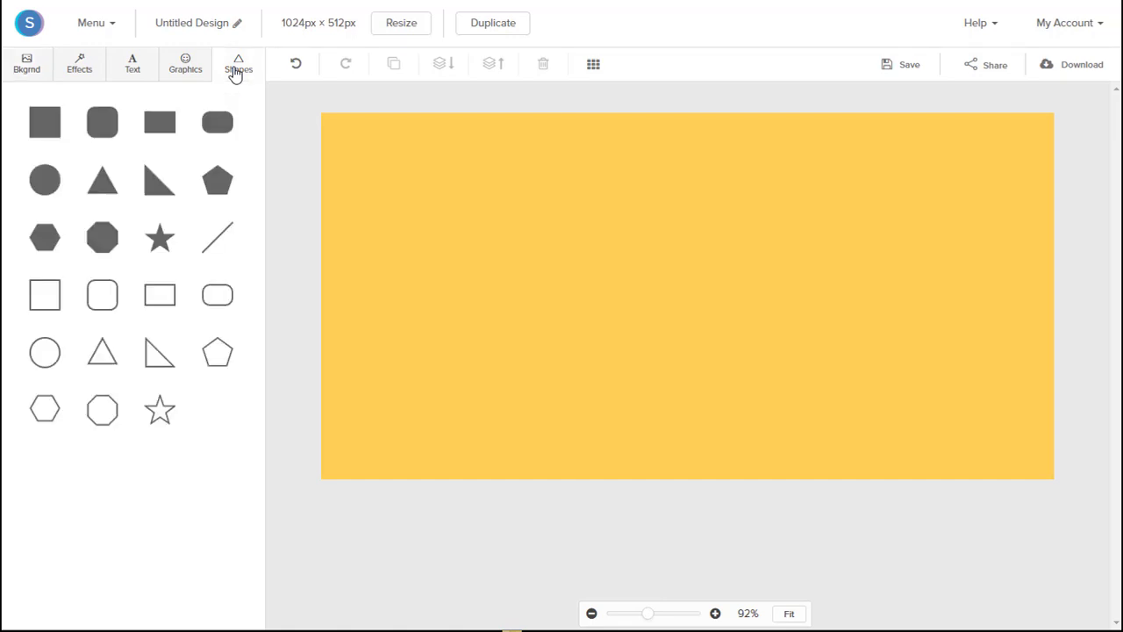
left_click(44, 182)
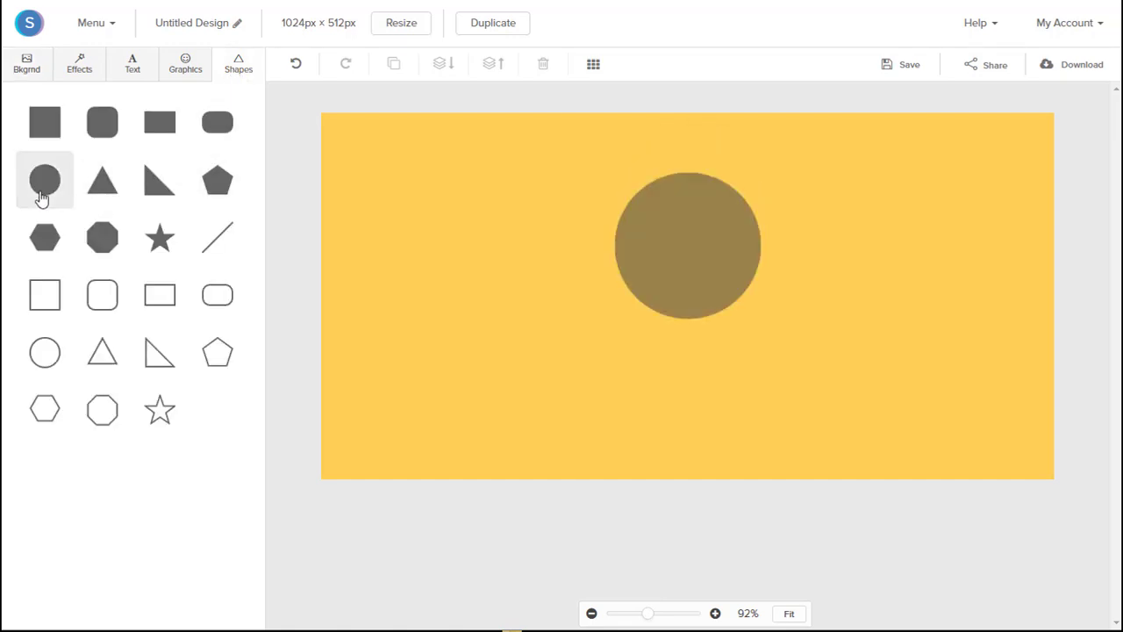
left_click_drag(672, 293, 470, 239)
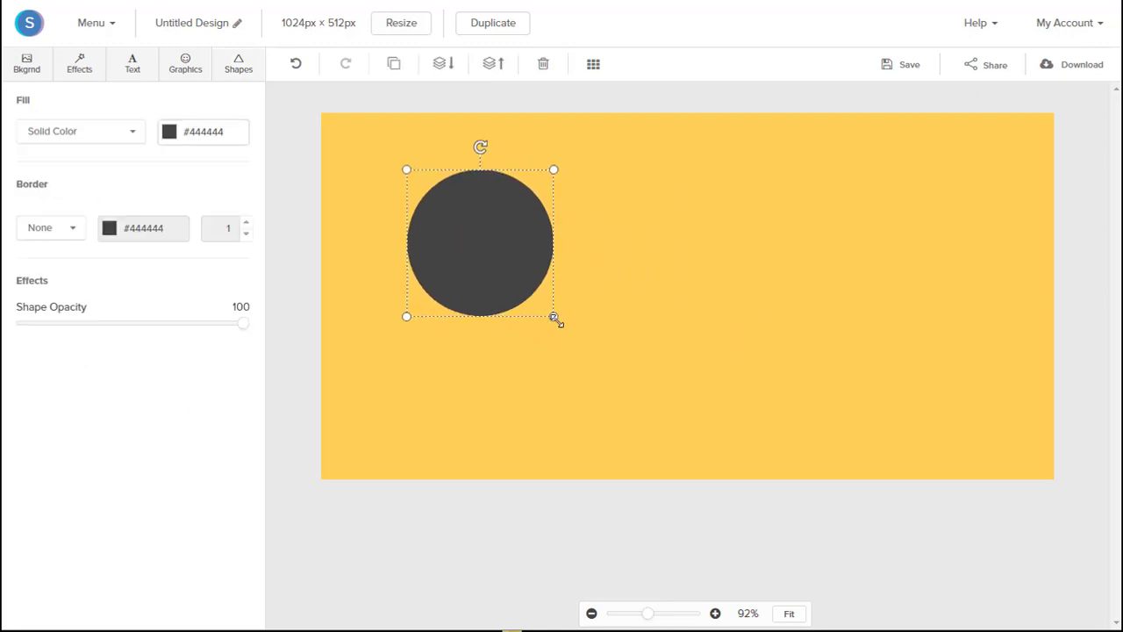
left_click_drag(554, 316, 756, 423)
left_click_drag(672, 394, 512, 273)
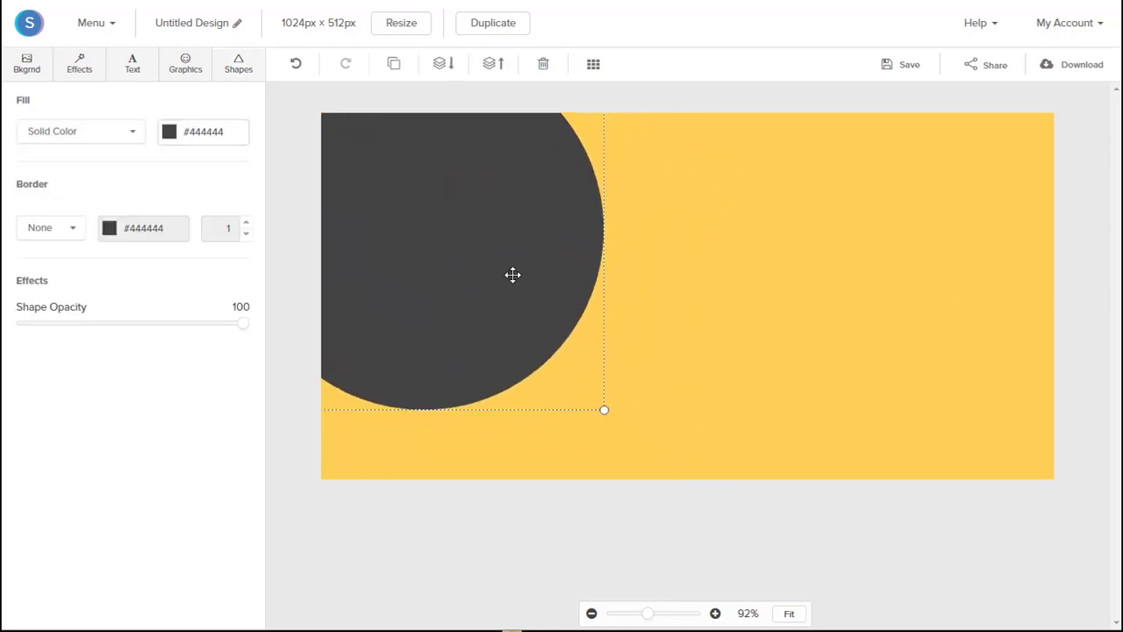
left_click_drag(600, 408, 830, 468)
left_click_drag(714, 273, 702, 232)
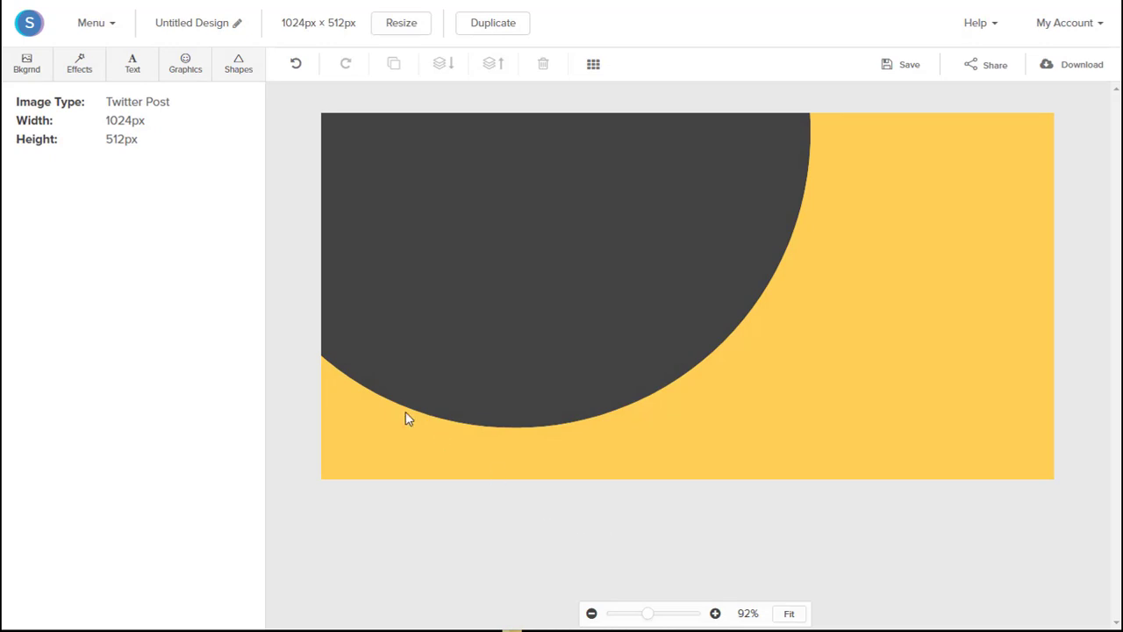
- Search graphics for 'laptop' and place the first result, enlarged, at the canvas's lower right
left_click(179, 66)
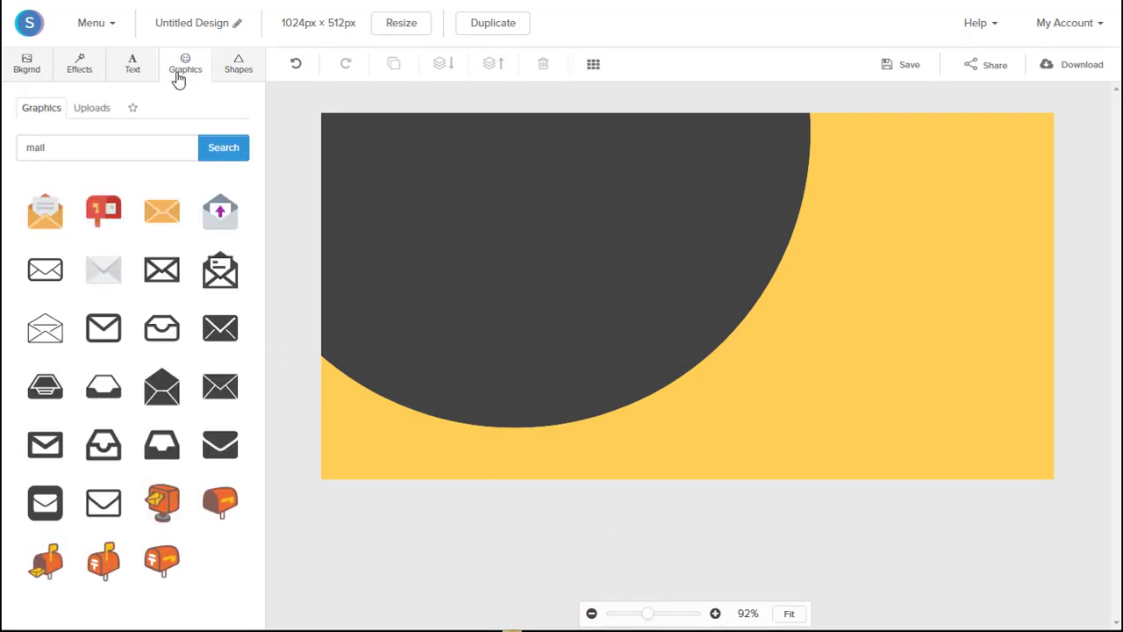
double_click(163, 151)
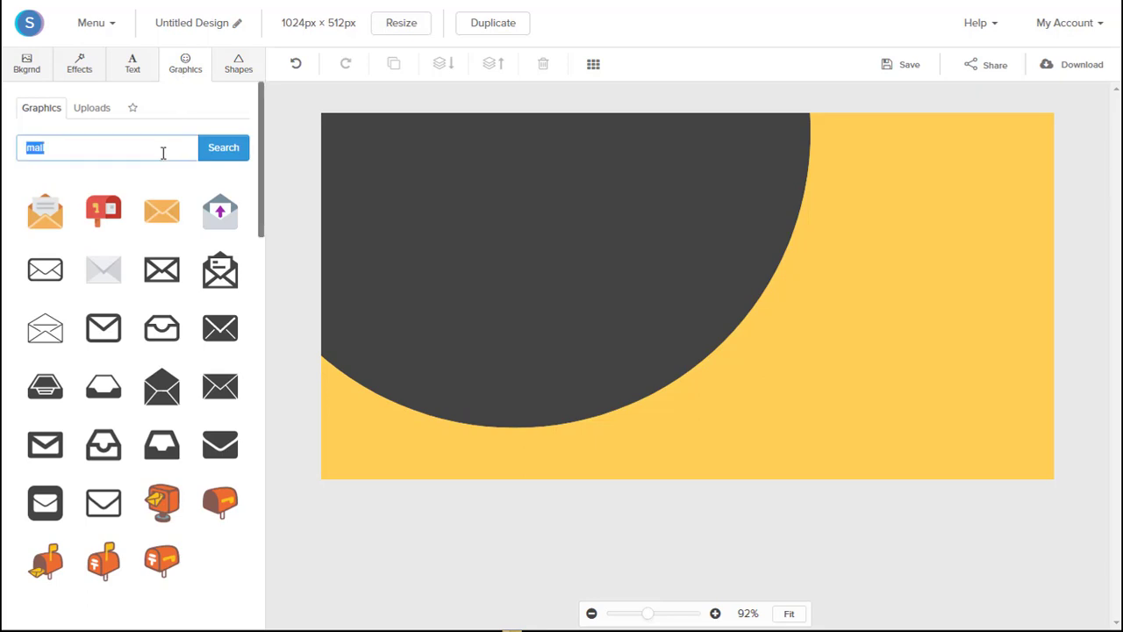
type("laptop")
key("Return")
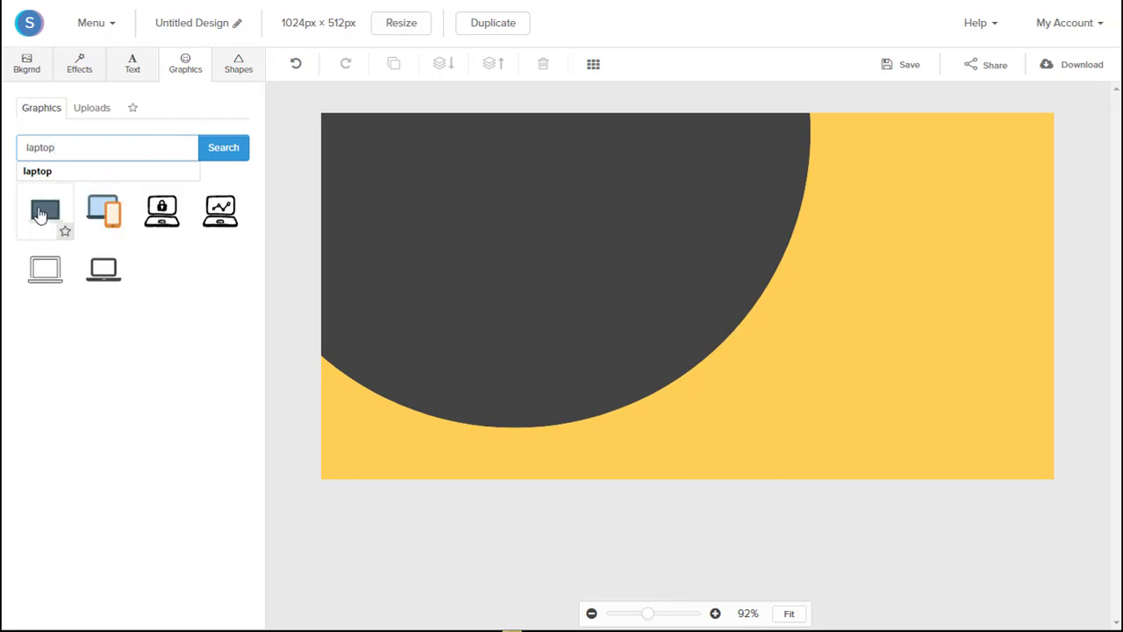
left_click(39, 213)
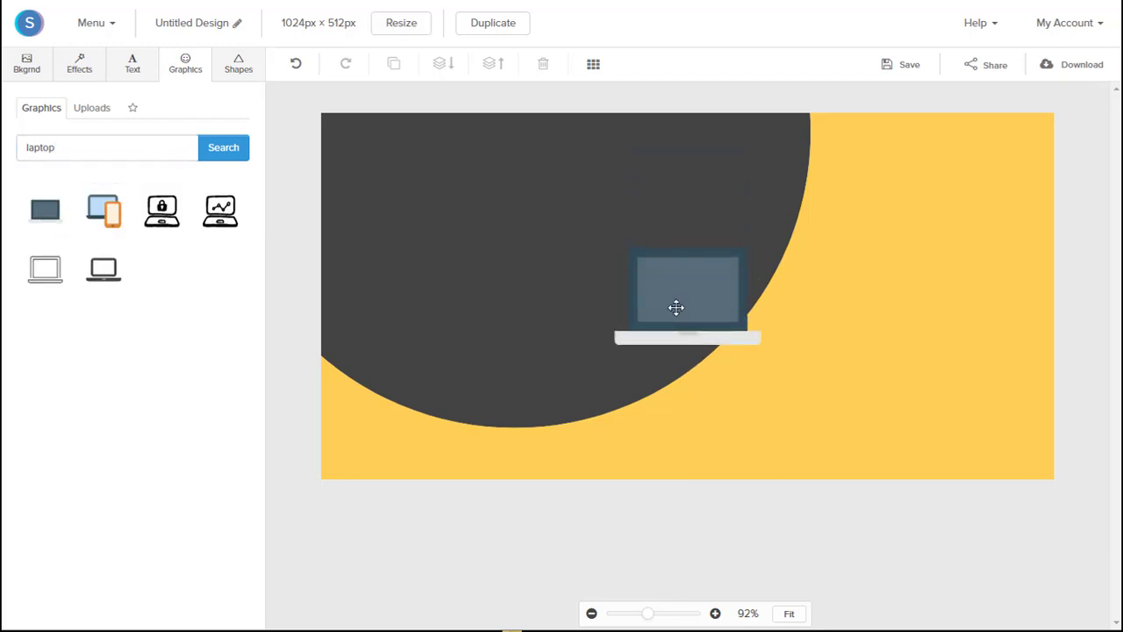
left_click_drag(677, 308, 882, 403)
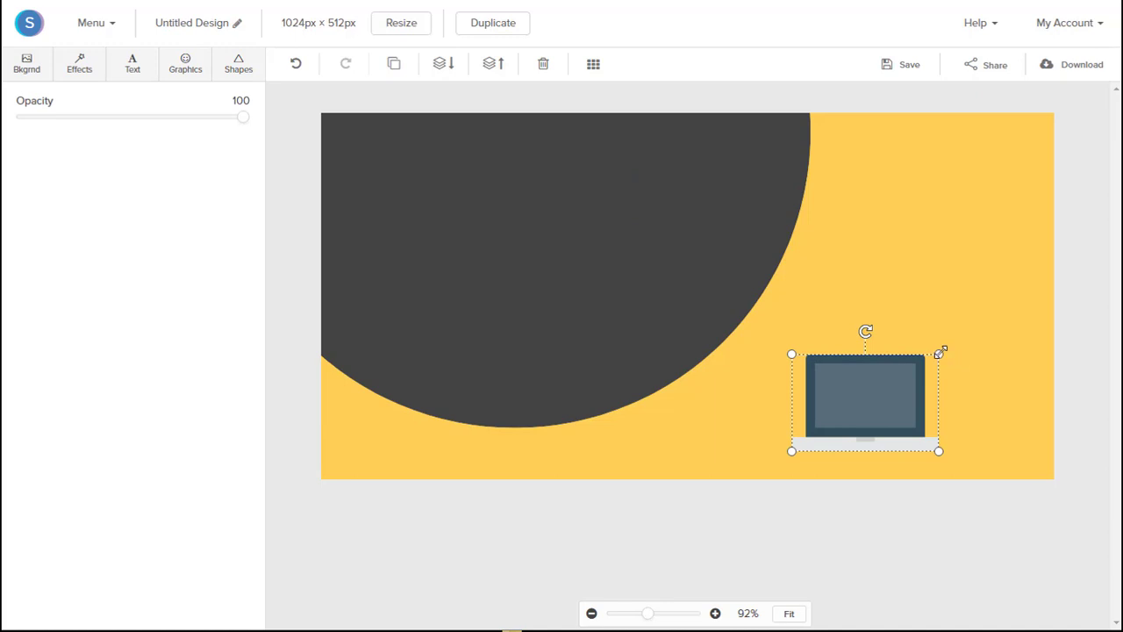
left_click_drag(940, 351, 1018, 304)
left_click_drag(948, 363, 940, 359)
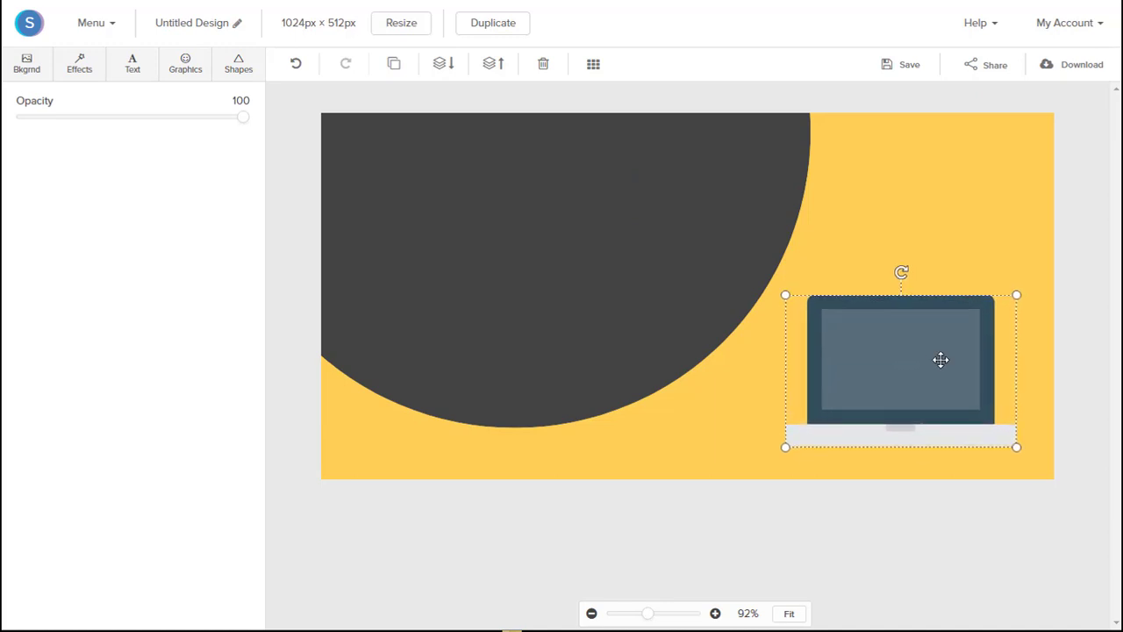
- Search graphics for 'mail' and place the open envelope, slightly shrunk, centred over the laptop screen
left_click(185, 74)
left_click(149, 148)
double_click(149, 148)
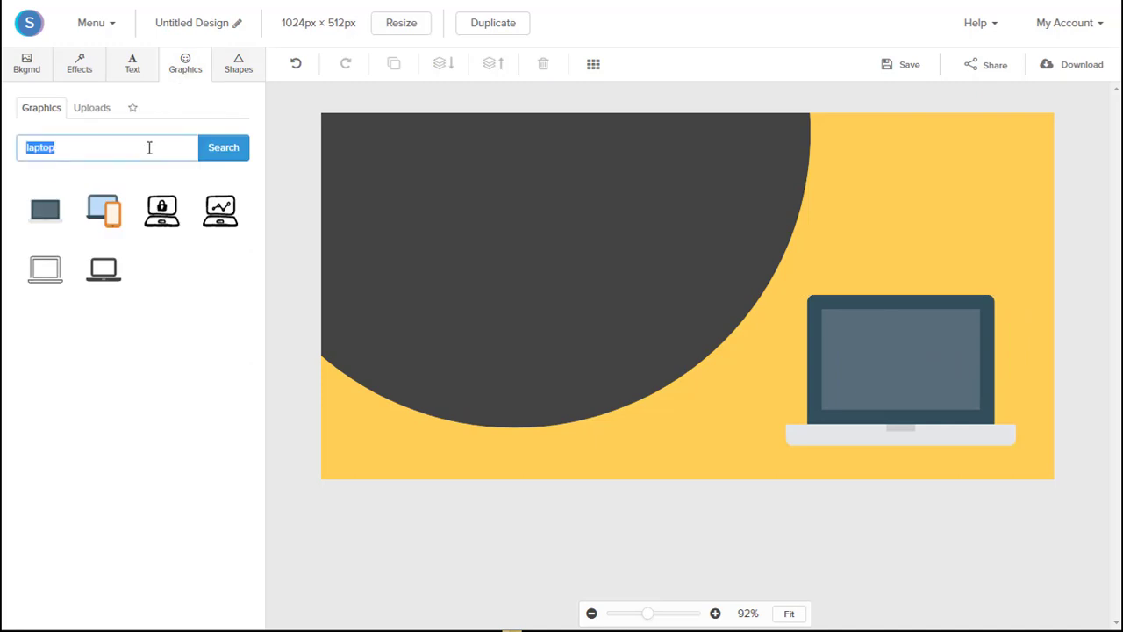
type("mail")
key("Return")
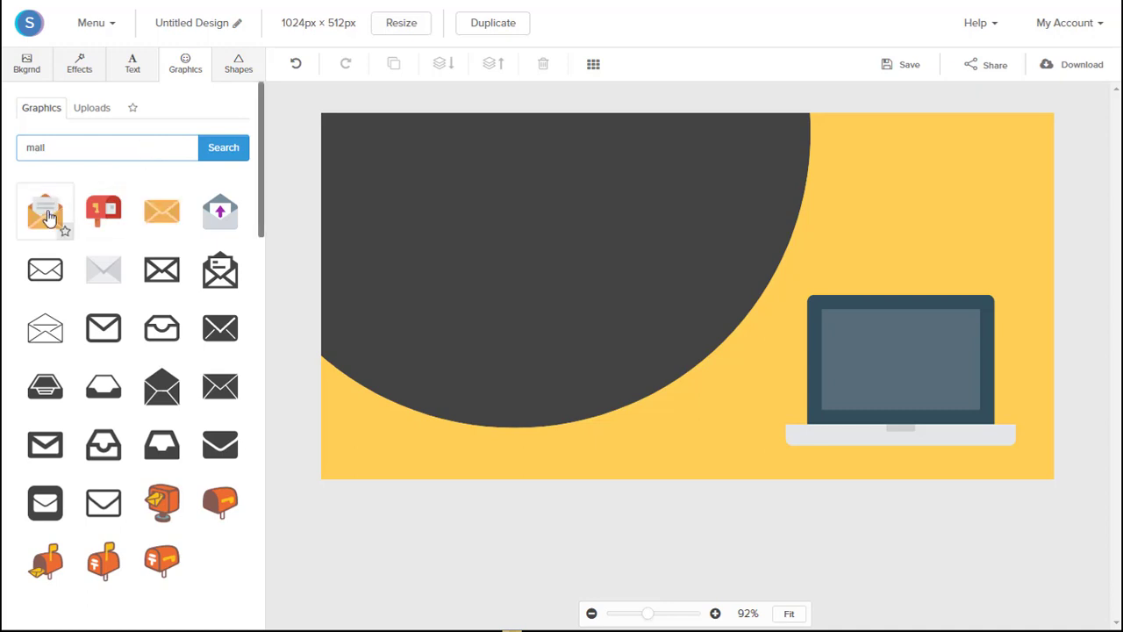
left_click_drag(49, 217, 941, 352)
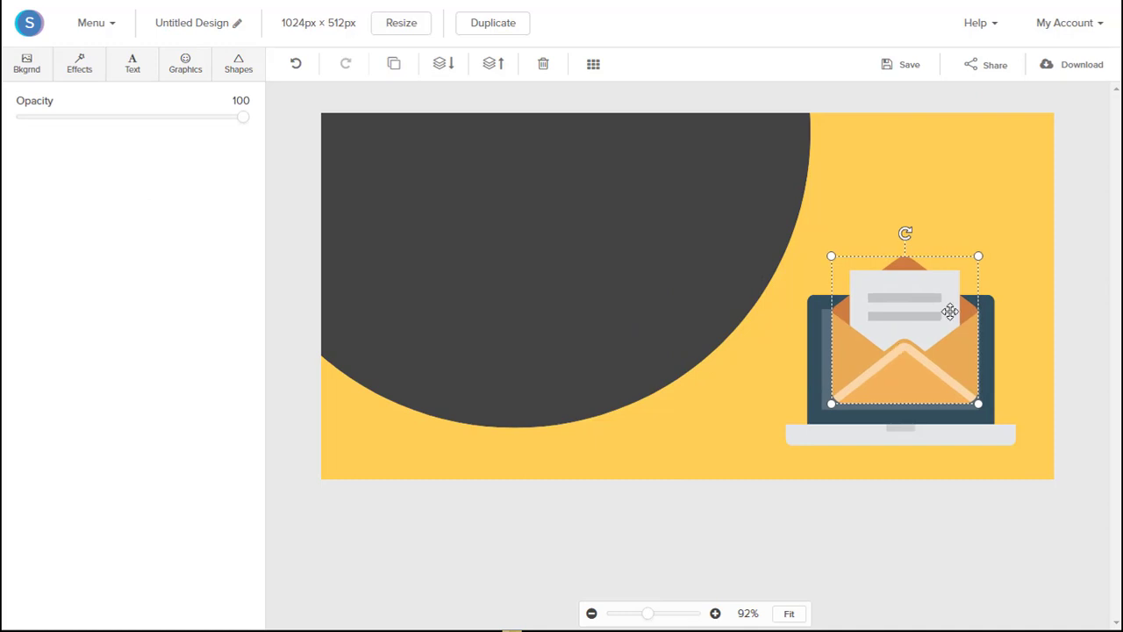
left_click_drag(977, 256, 960, 277)
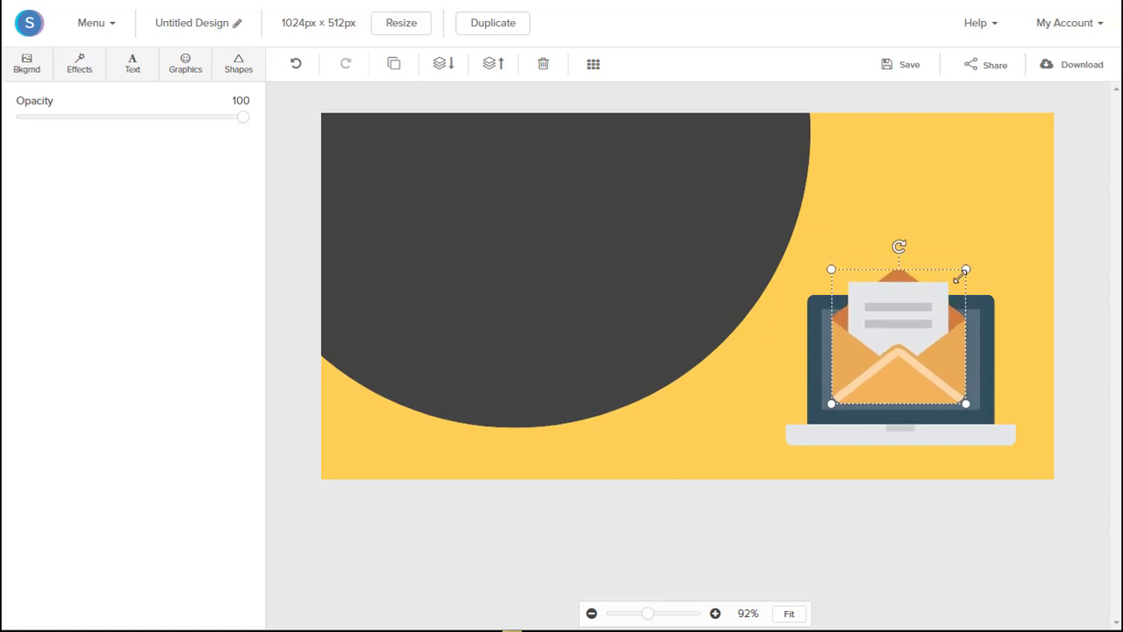
left_click_drag(924, 349, 926, 349)
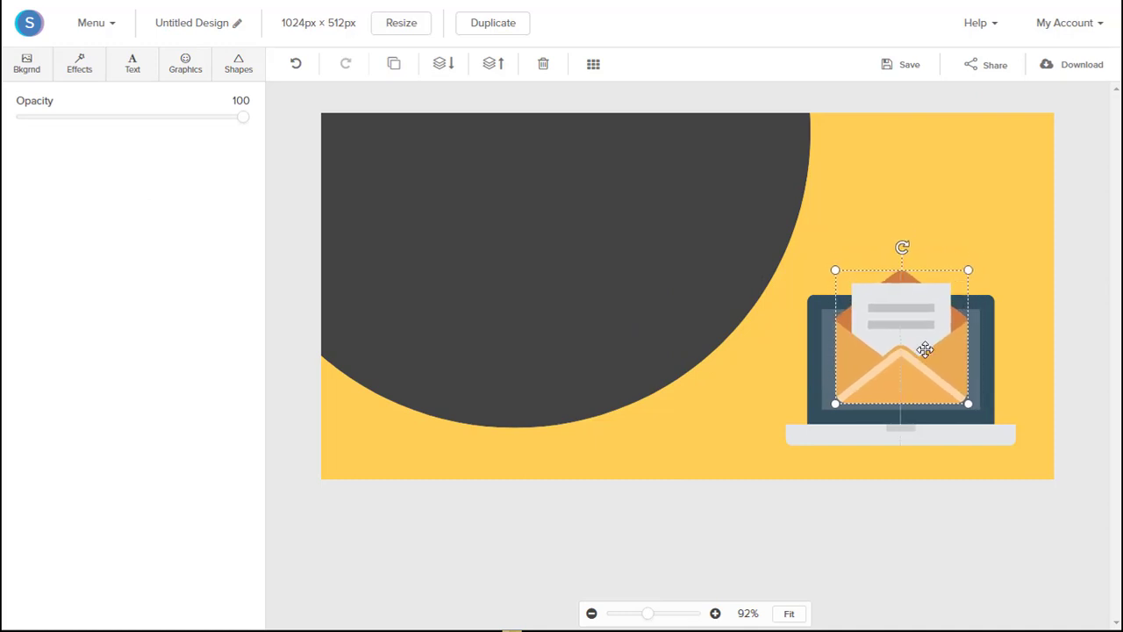
- Search the graphics library for 'paper airplane'
left_click(190, 82)
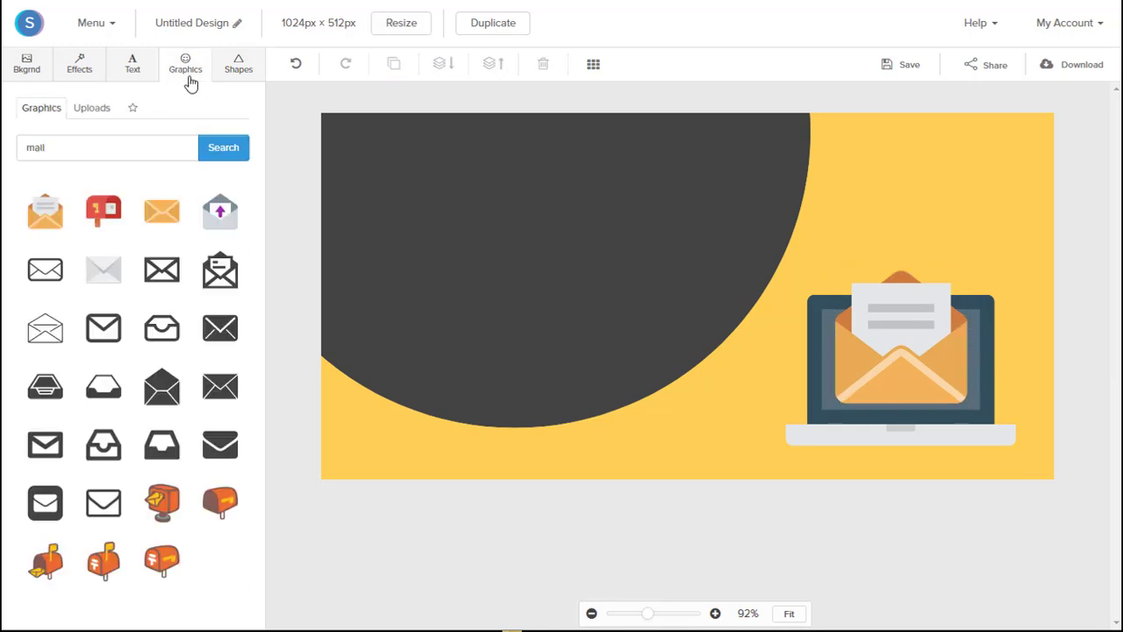
double_click(163, 147)
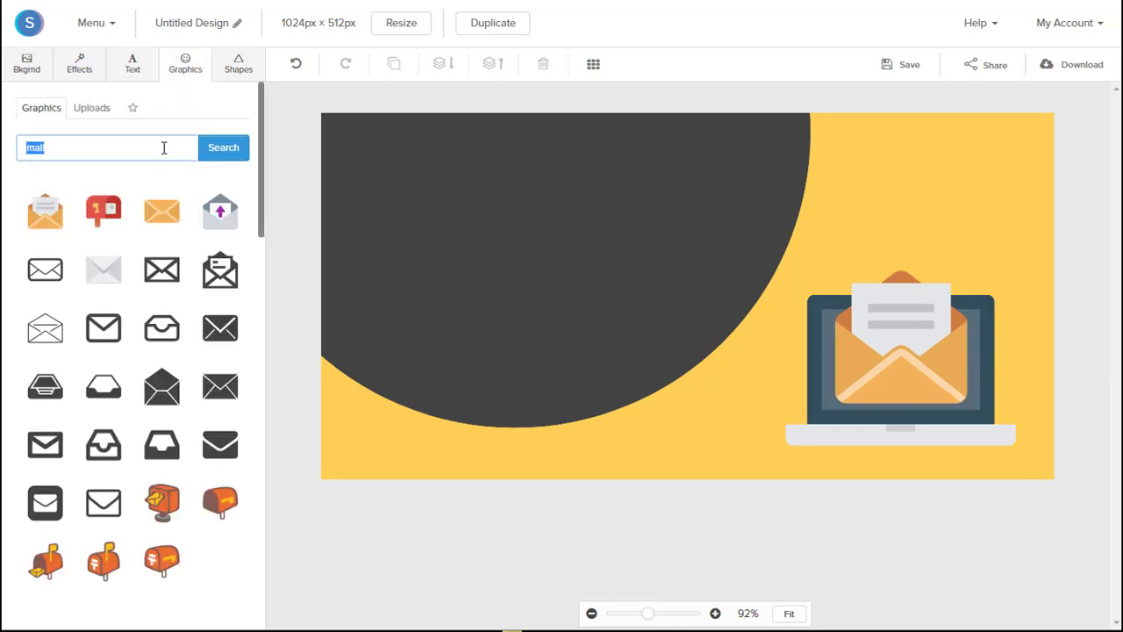
type("paper airplane")
key("Return")
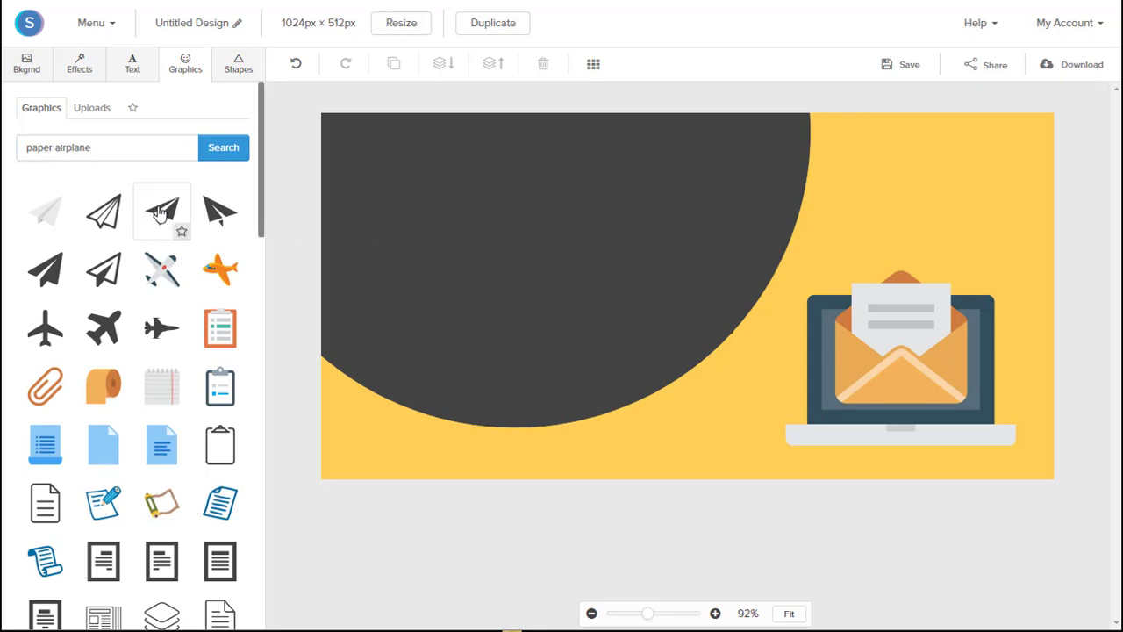
- Place the third paper airplane, shrunk, in the top-right corner and colour it red #d8334a
left_click_drag(161, 213, 1012, 248)
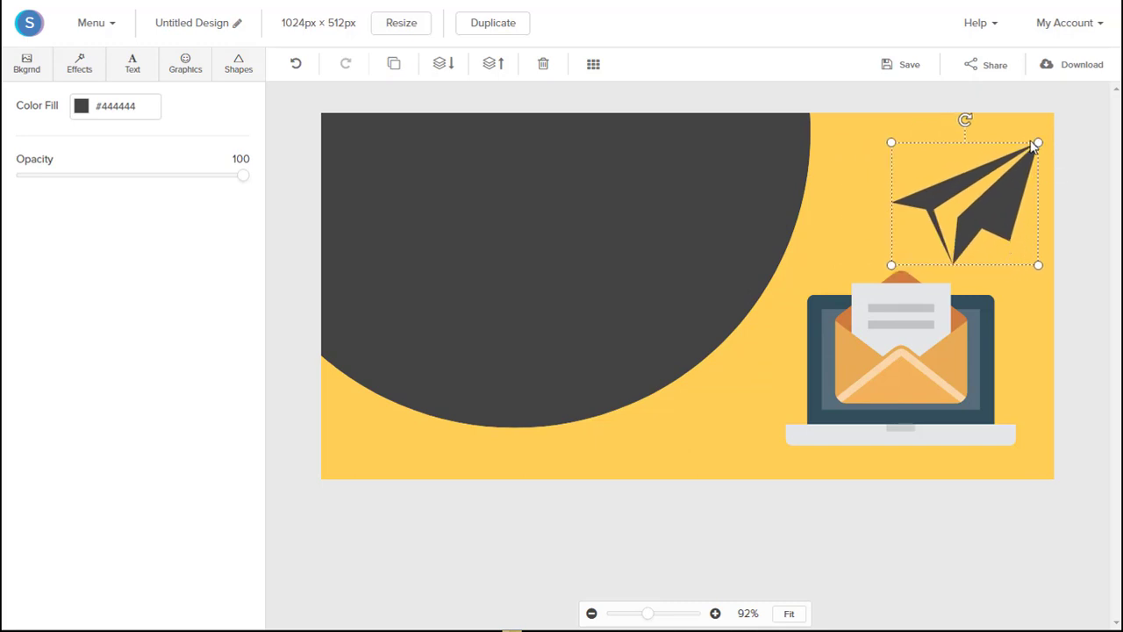
left_click_drag(1036, 144, 1011, 200)
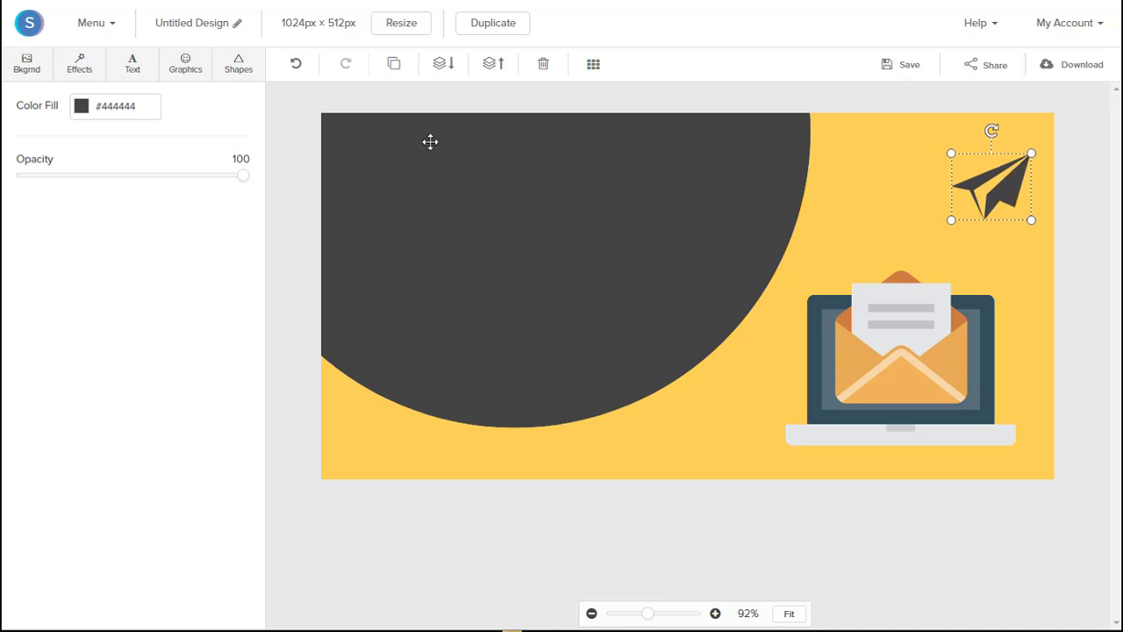
left_click(84, 109)
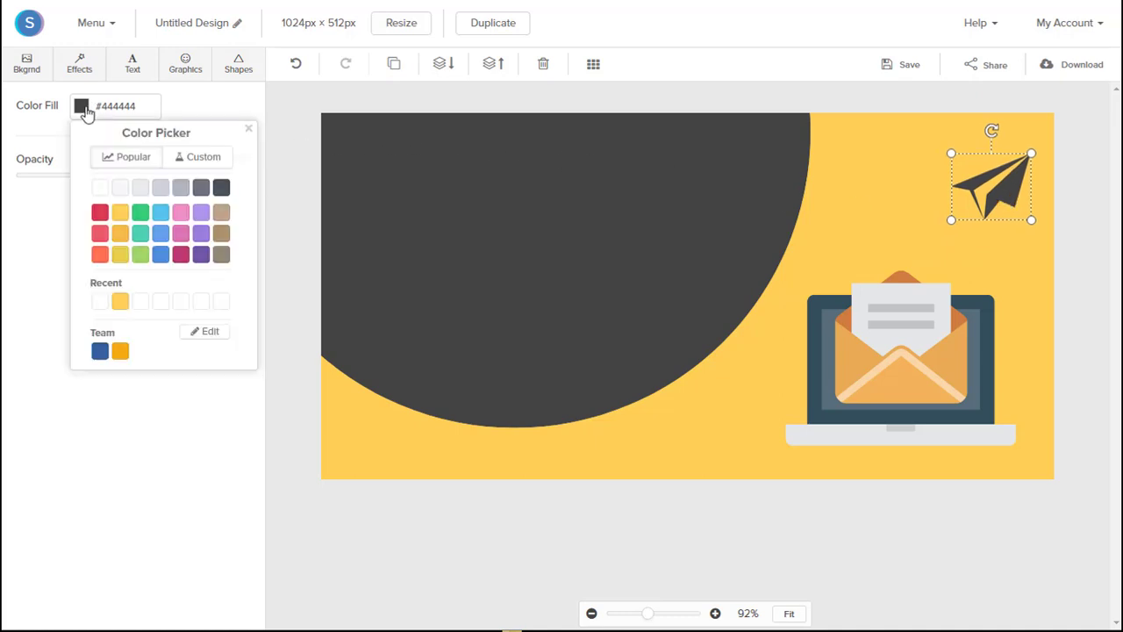
left_click(100, 214)
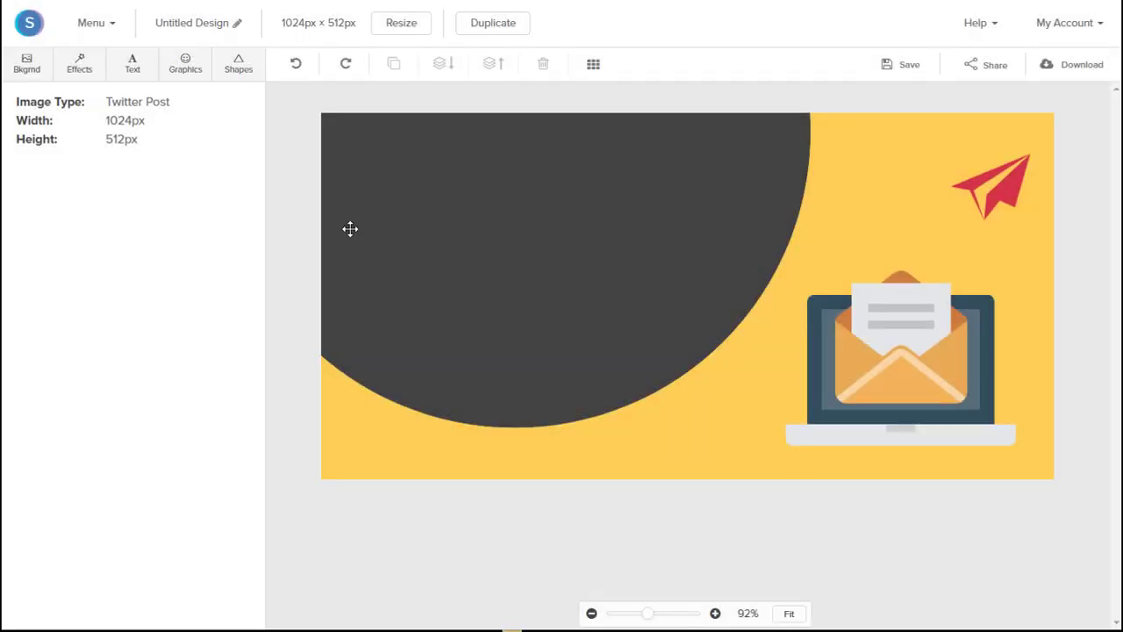
- Add a straight line shape and move it up beside the paper airplane, keeping the circle in place
left_click(240, 65)
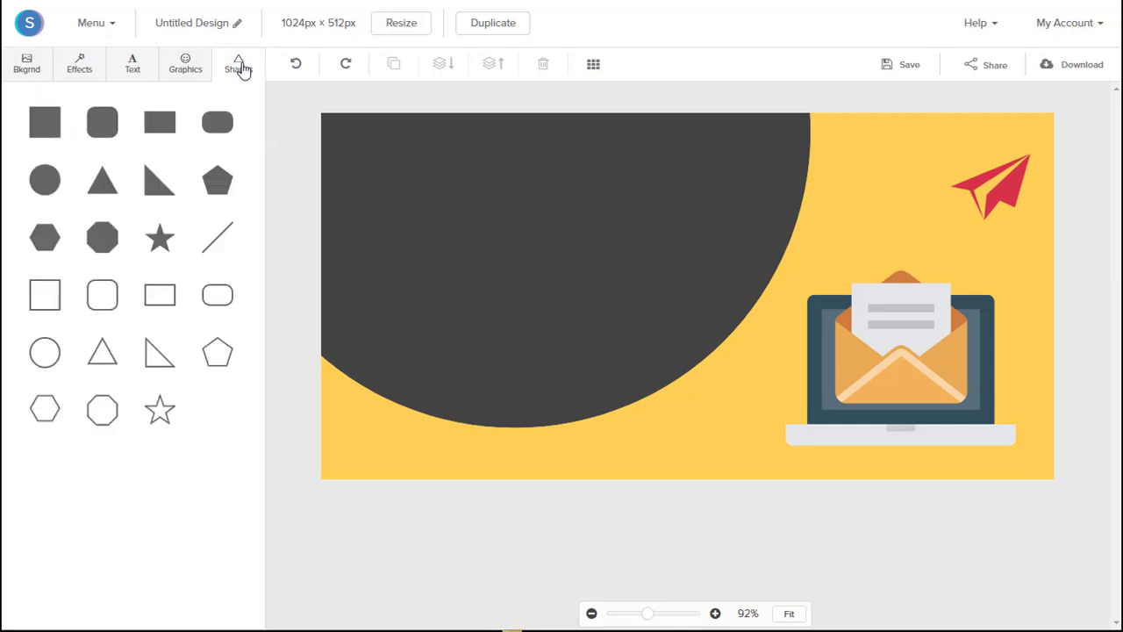
left_click(224, 242)
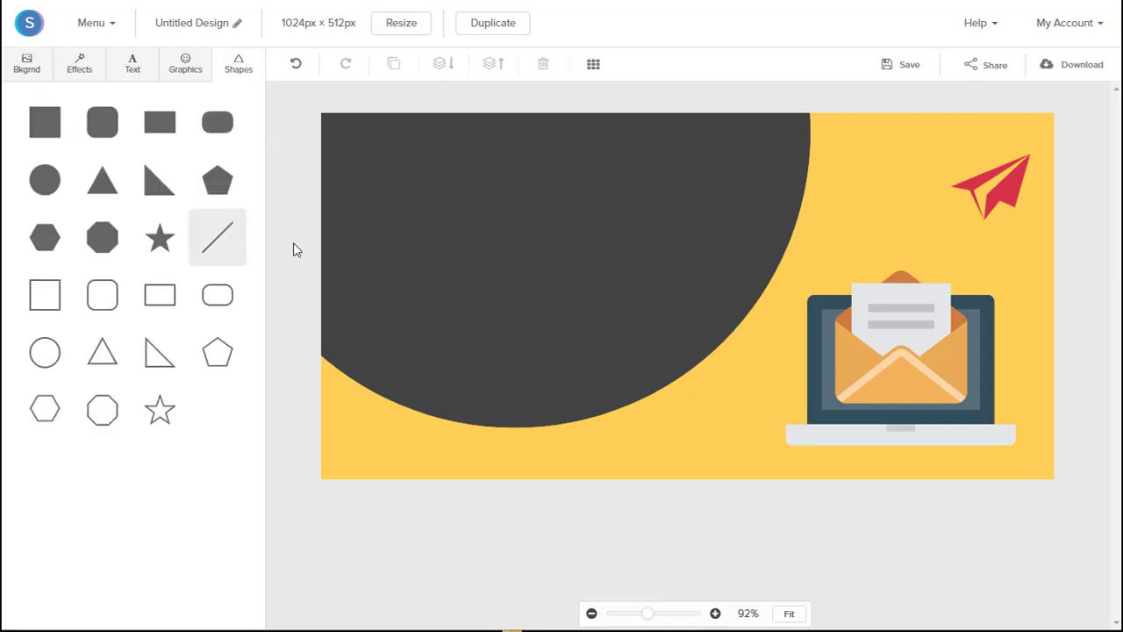
left_click_drag(652, 306, 584, 296)
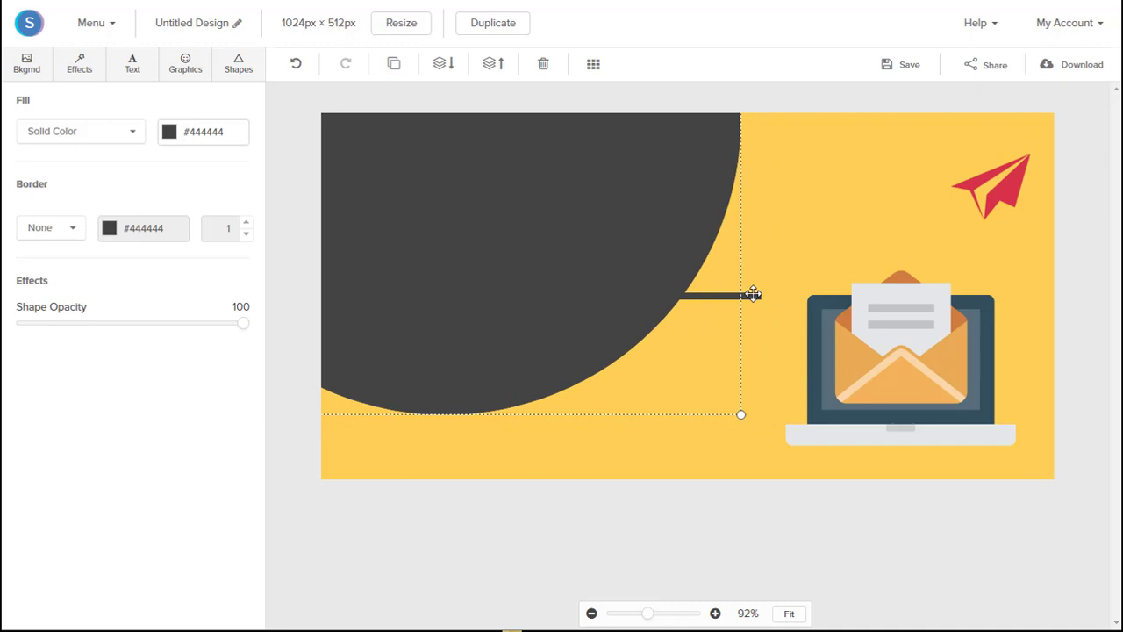
left_click_drag(752, 294, 1018, 244)
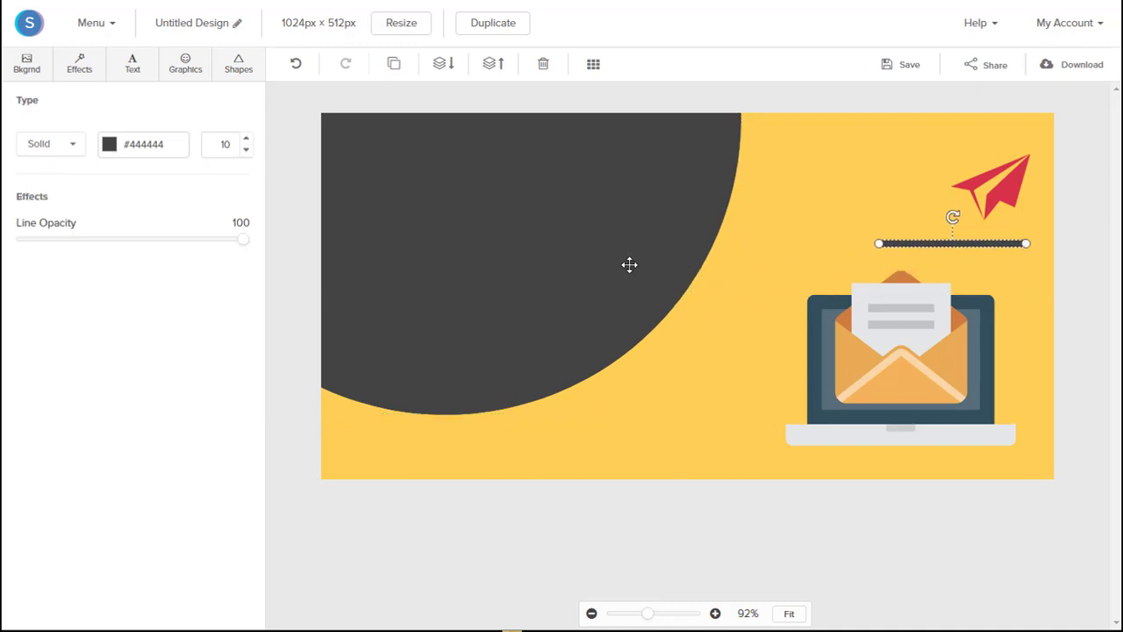
left_click_drag(630, 263, 691, 299)
left_click(939, 241)
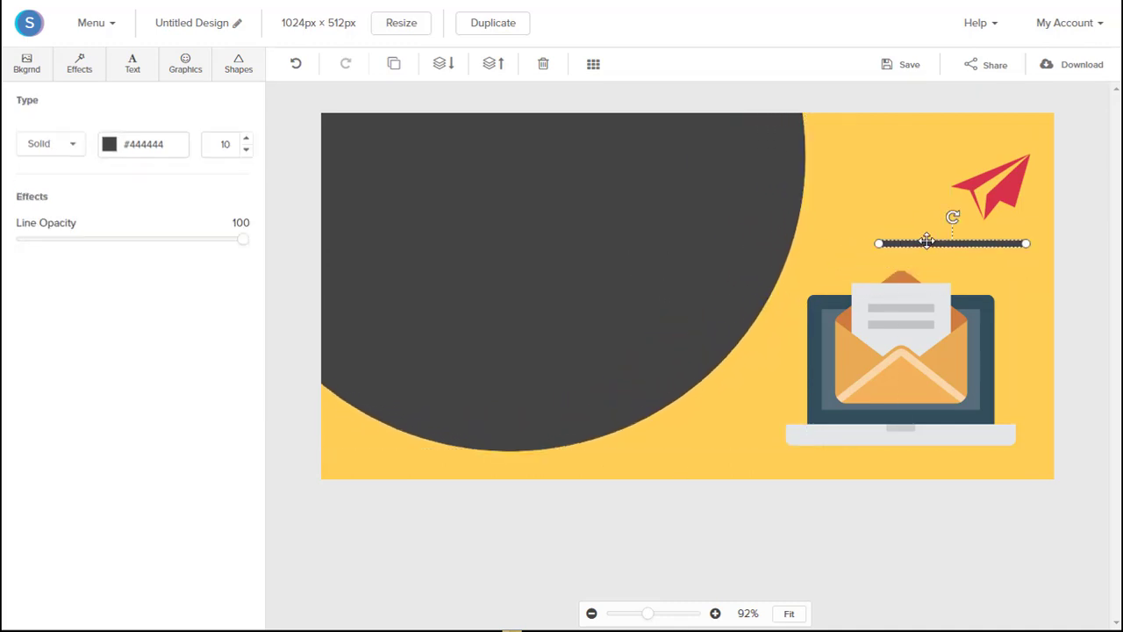
- Make the line dashed with width 8 and shorten it from its right end
left_click(75, 151)
left_click(50, 194)
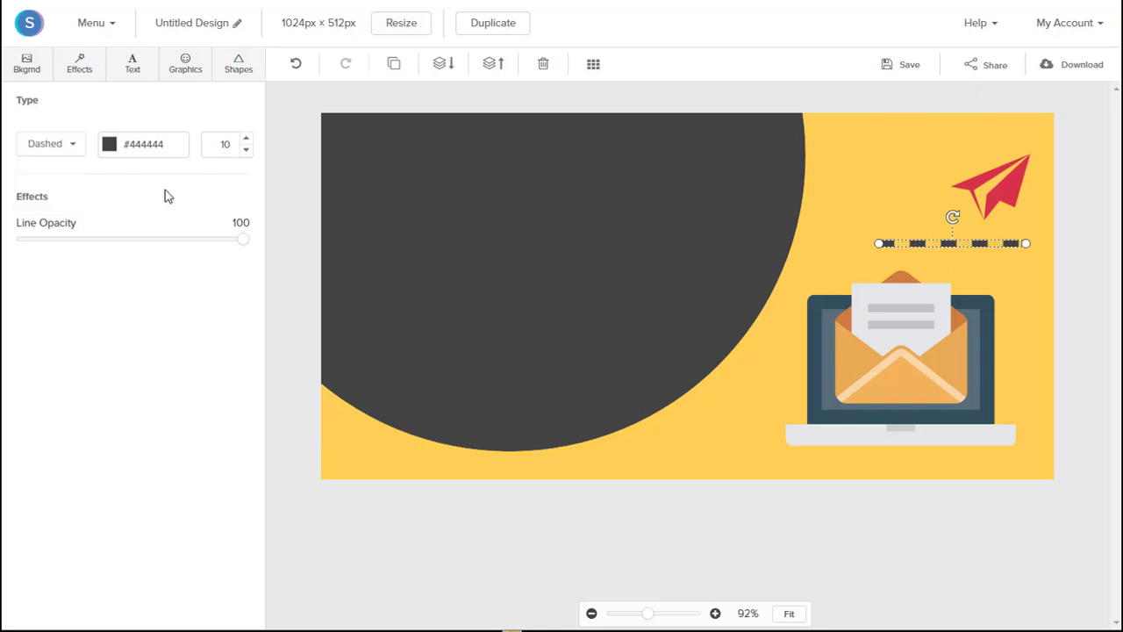
left_click(246, 151)
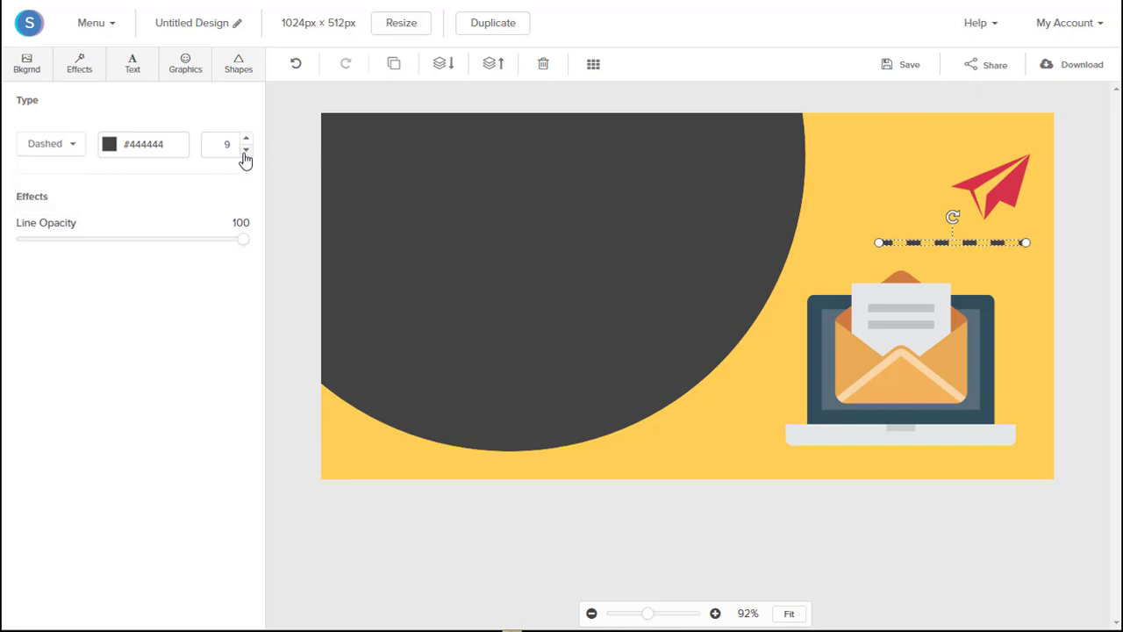
left_click(246, 151)
left_click_drag(1012, 242, 912, 244)
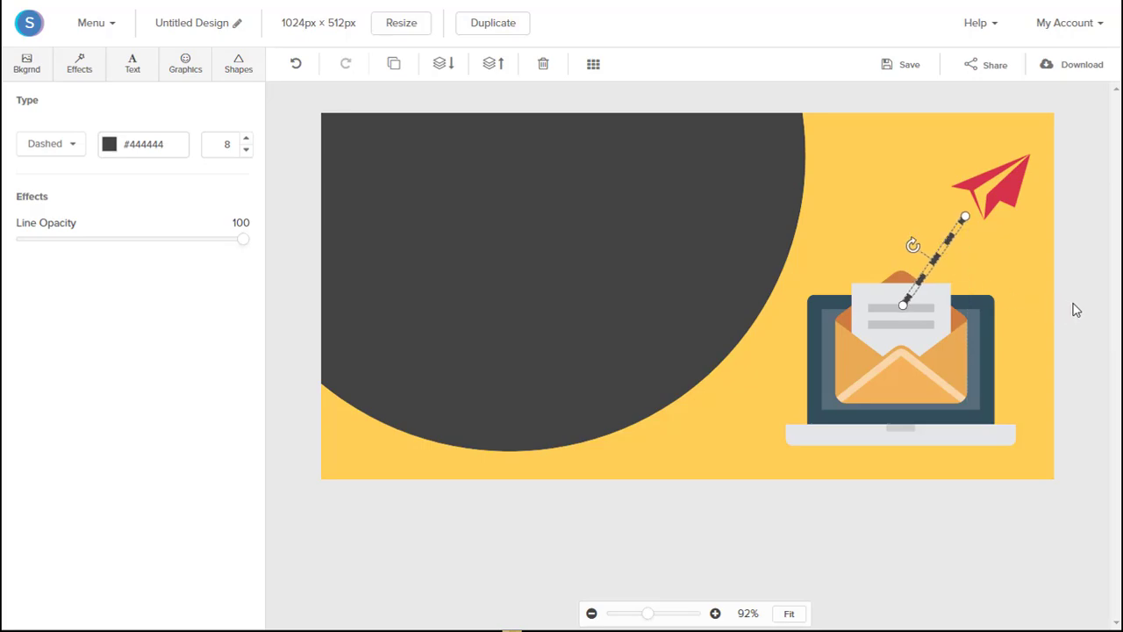
left_click(1048, 313)
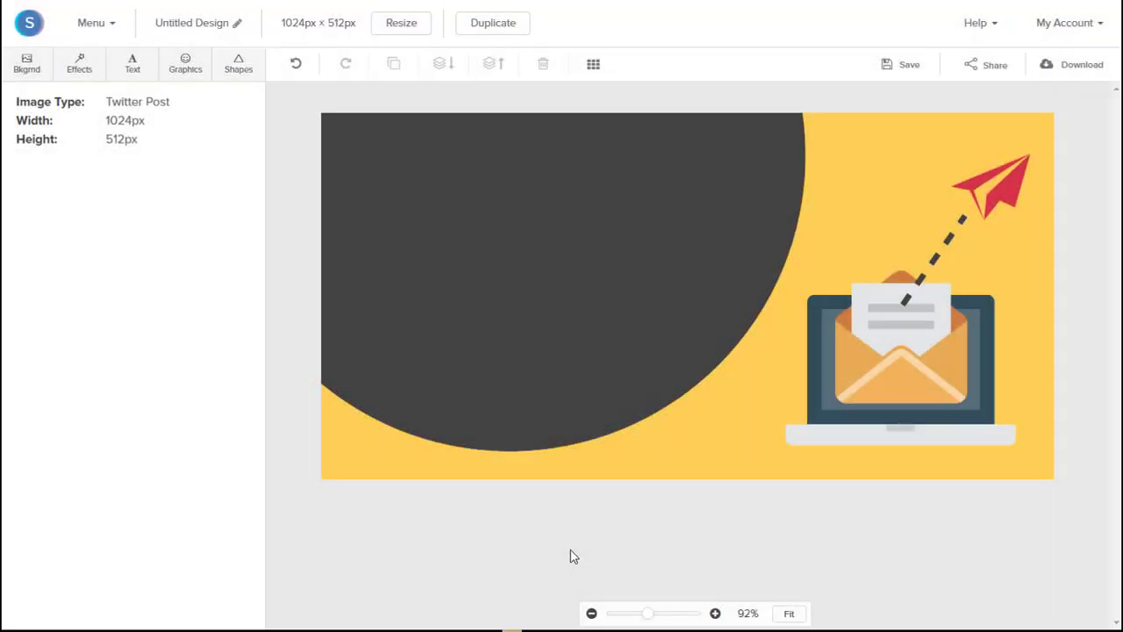
- Add a heading text box, colour it white and set its font to Hammersmith One
left_click(133, 76)
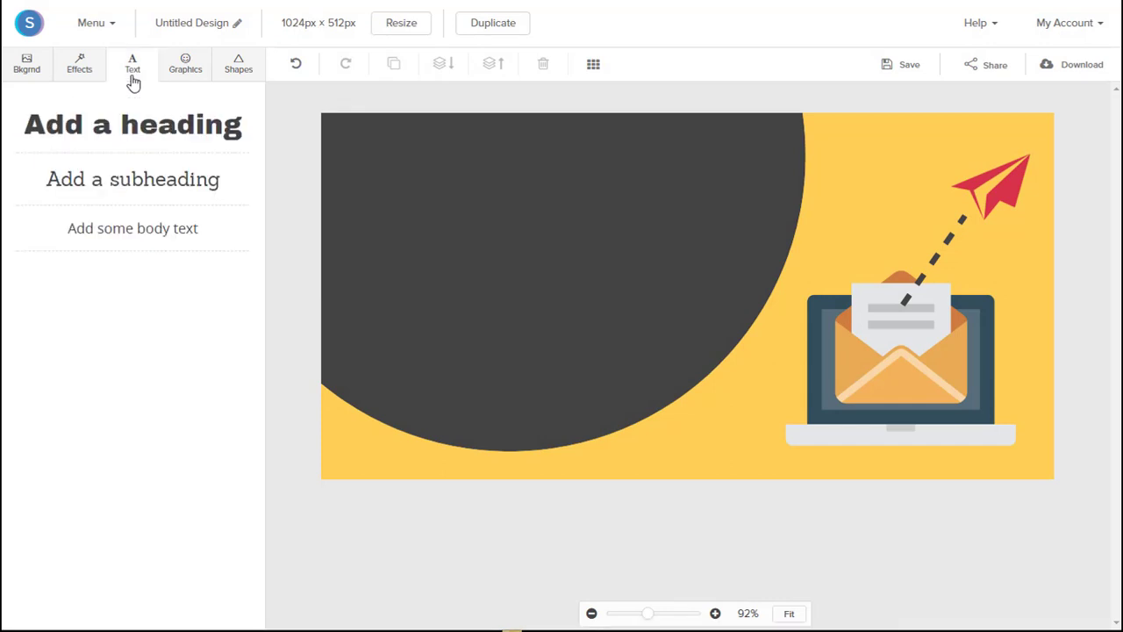
left_click(143, 130)
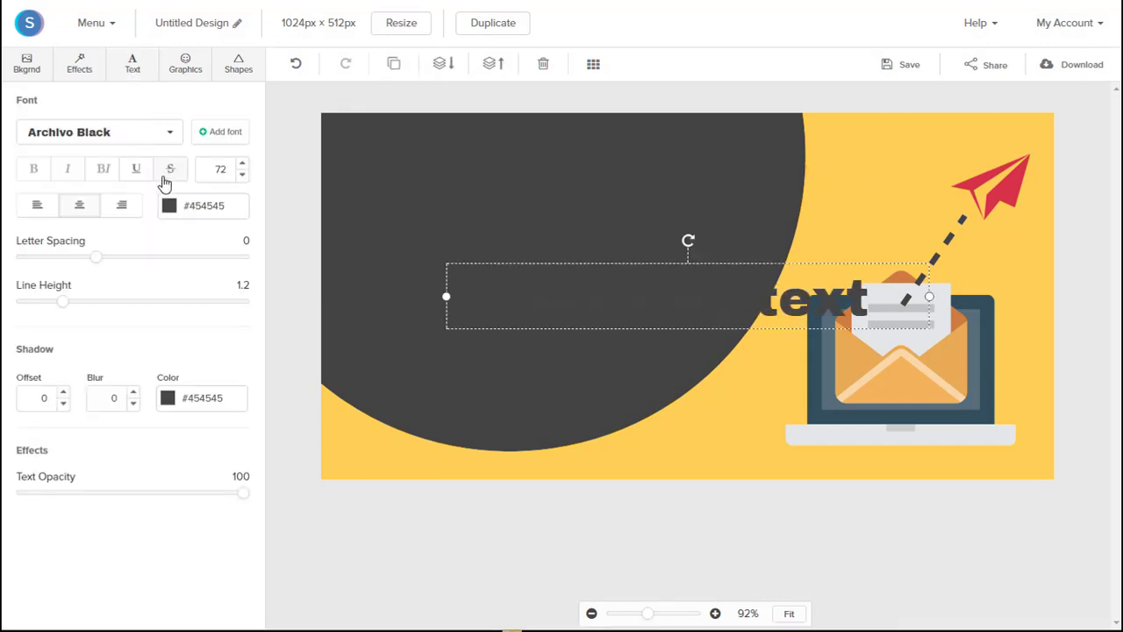
left_click(169, 207)
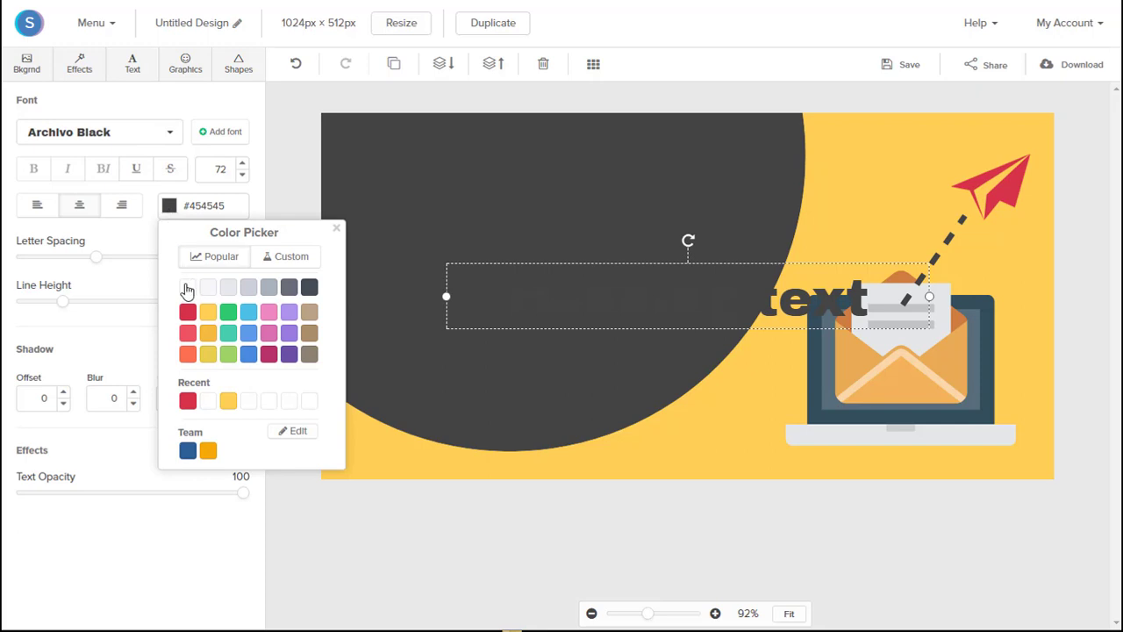
left_click(187, 287)
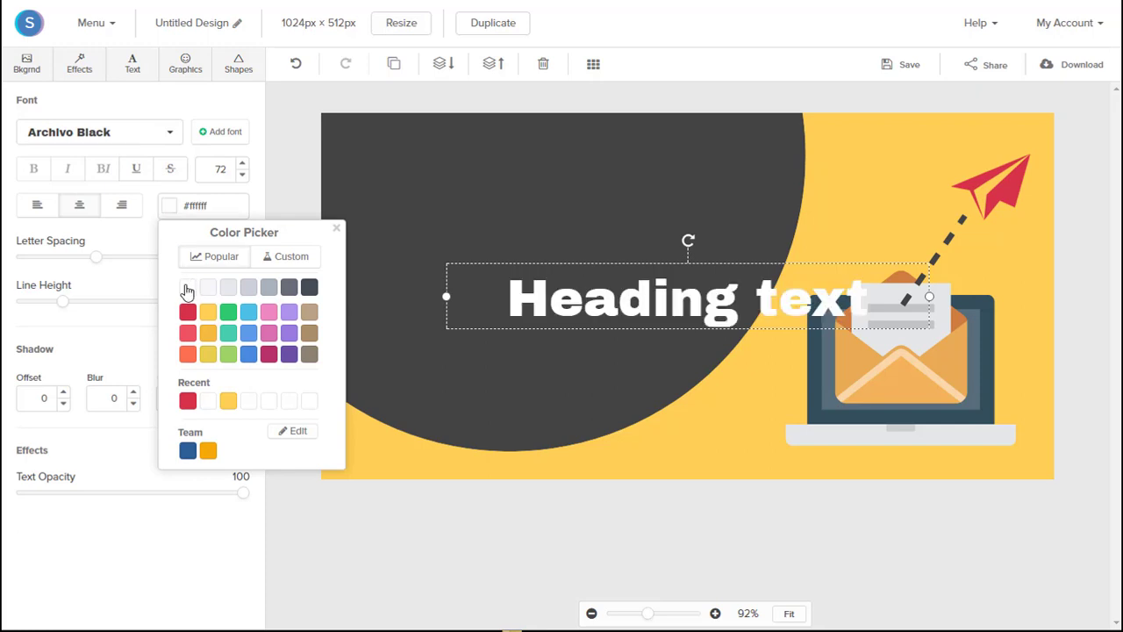
left_click(147, 143)
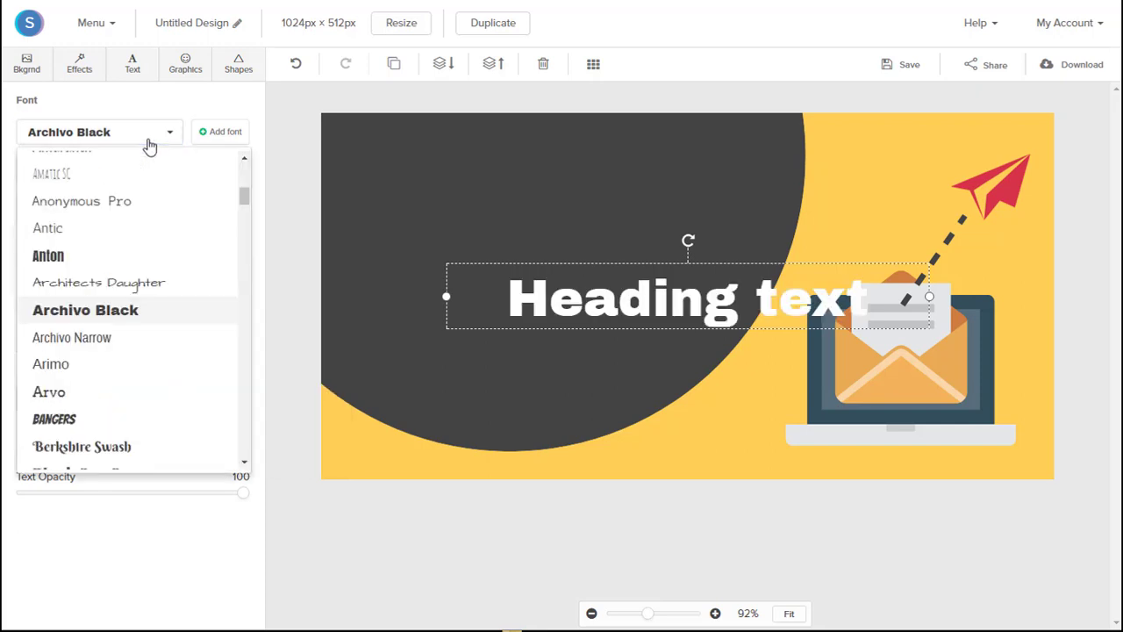
key("i")
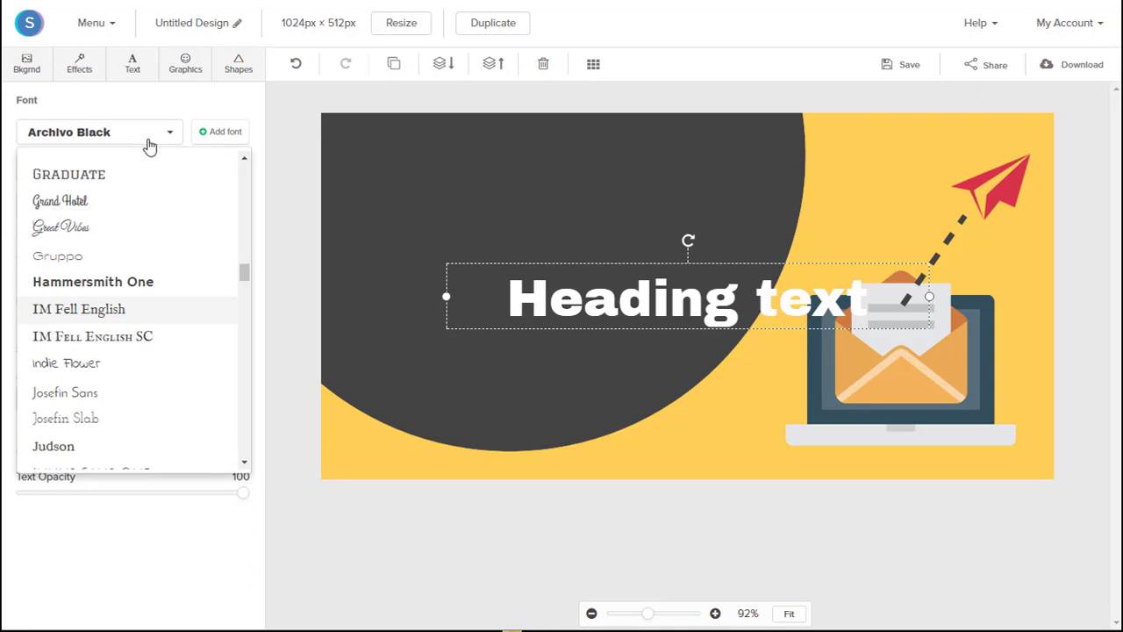
left_click(127, 282)
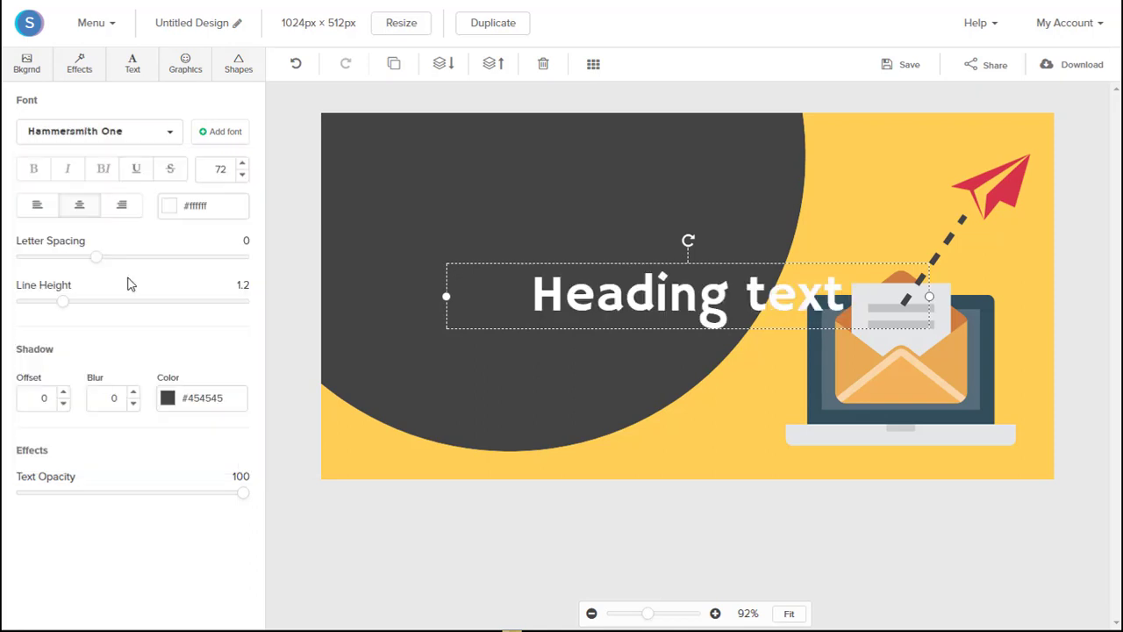
- Replace the placeholder heading with 'EMAIL MARKETING STRATEGY:'
double_click(628, 296)
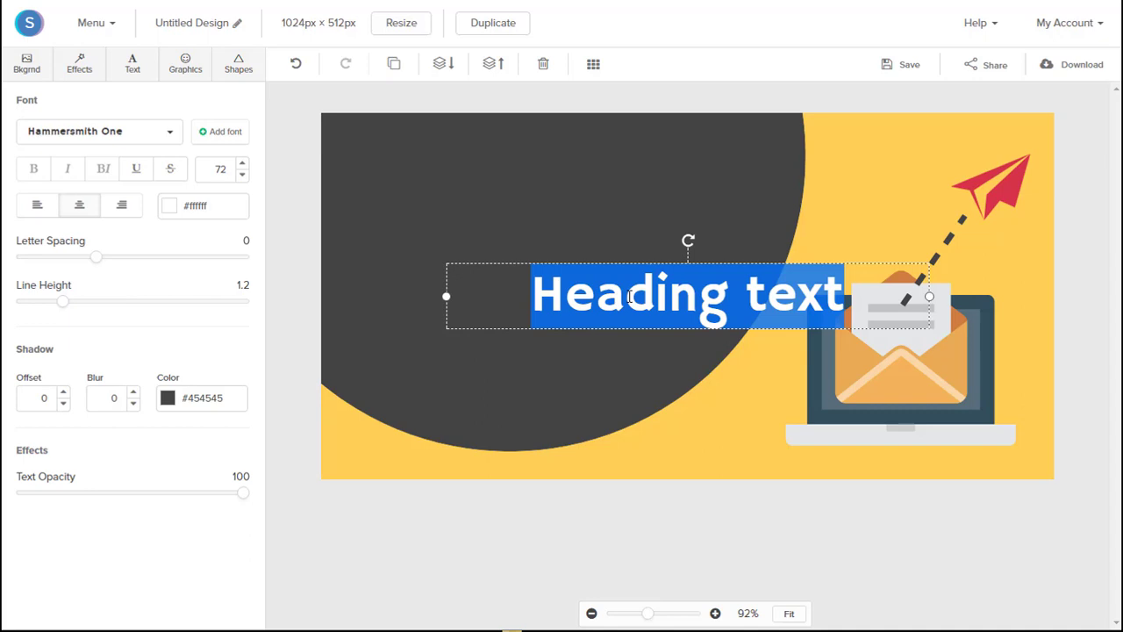
type("Email")
key("BackSpace")
key("BackSpace")
key("BackSpace")
key("BackSpace")
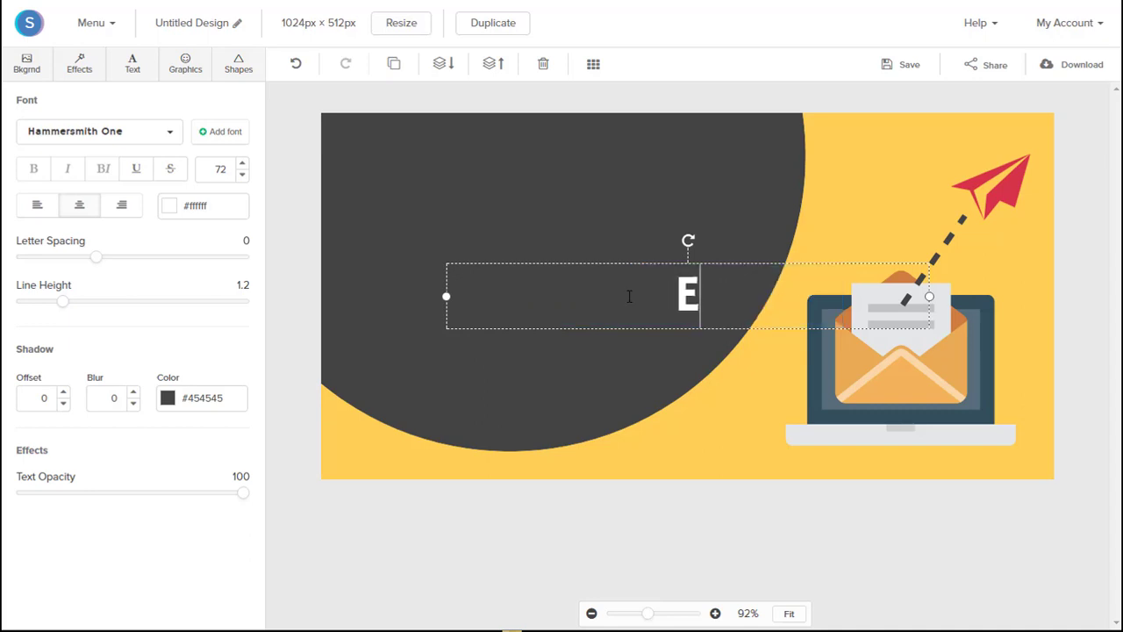
type("MAIL MARKETI")
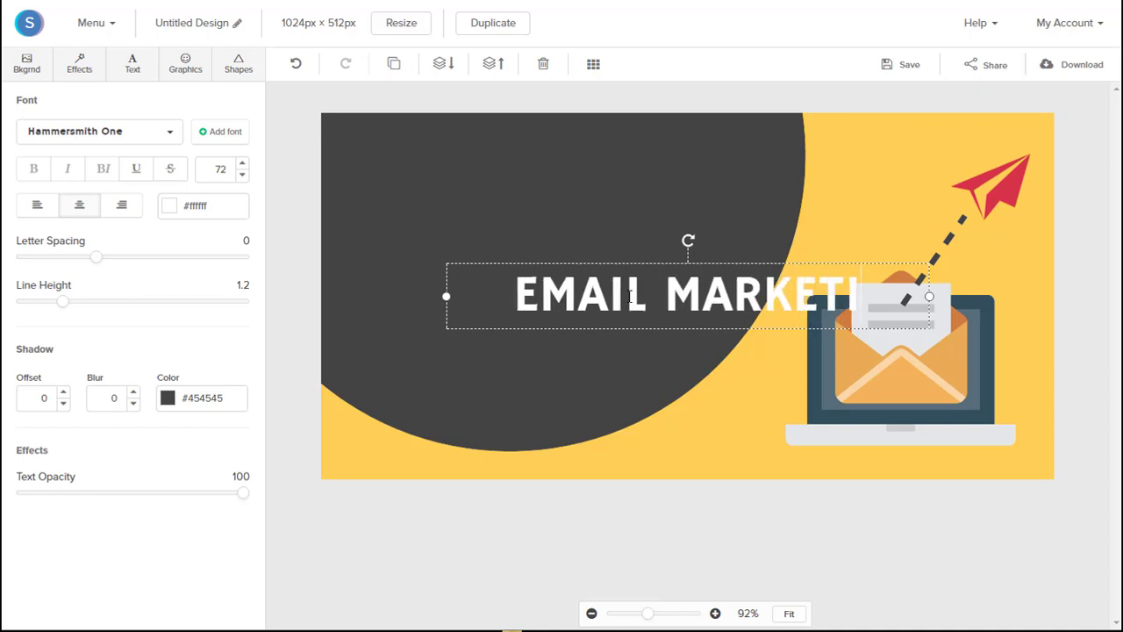
type("NG STRATEGY")
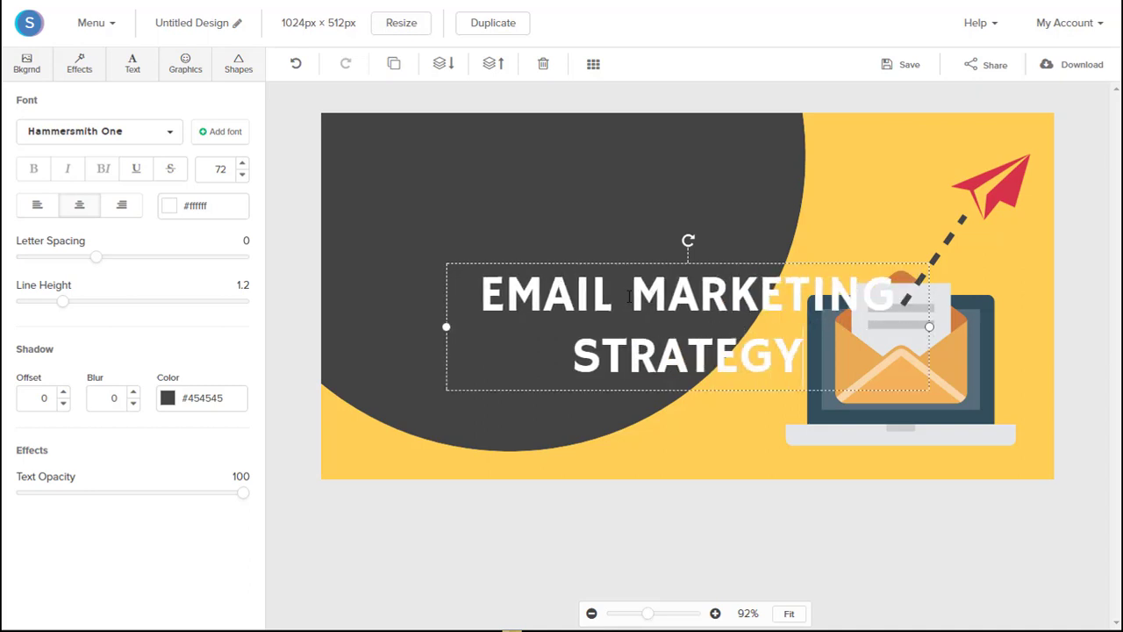
type(":")
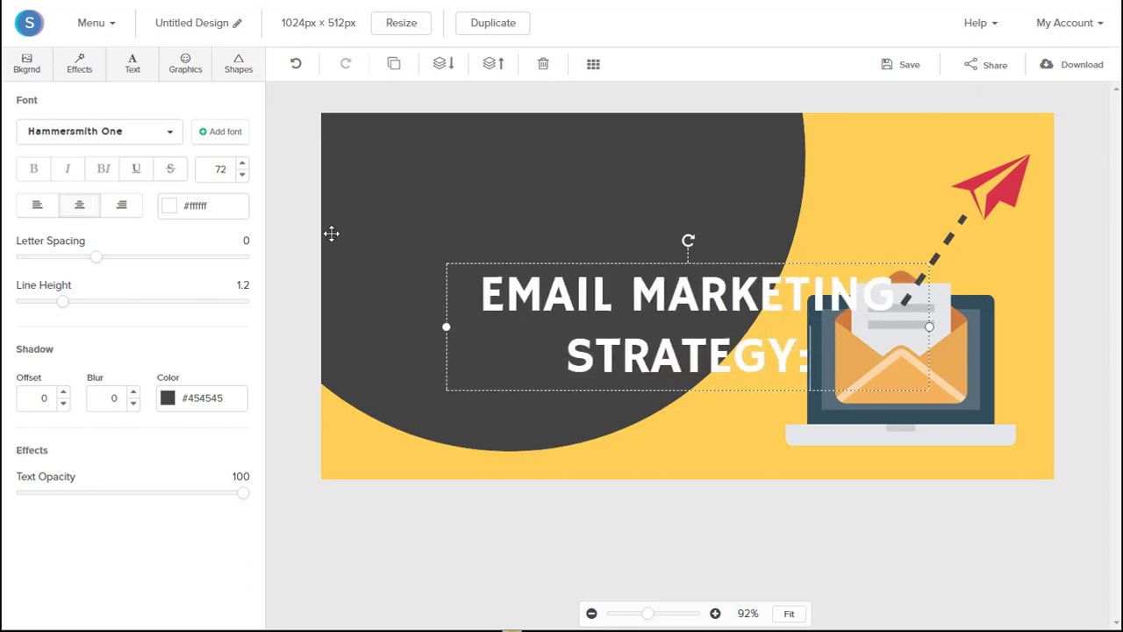
- Set the heading to size 66, wrap it onto three lines, left-align it and move it up
left_click(243, 175)
left_click(242, 176)
left_click(242, 176)
left_click(243, 176)
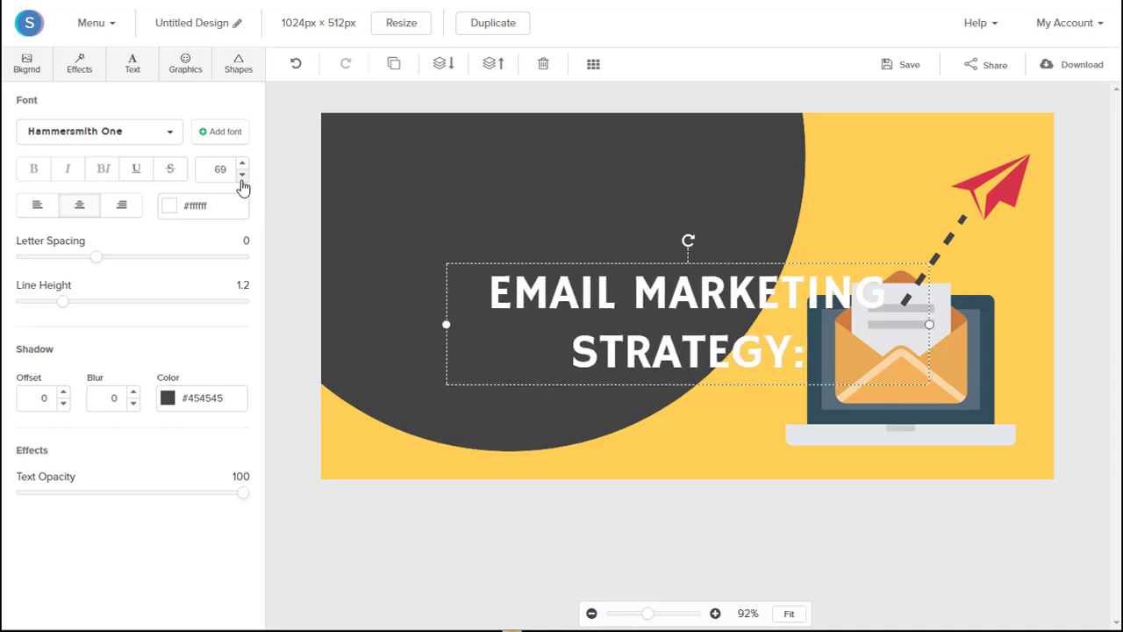
left_click(242, 175)
left_click(242, 175)
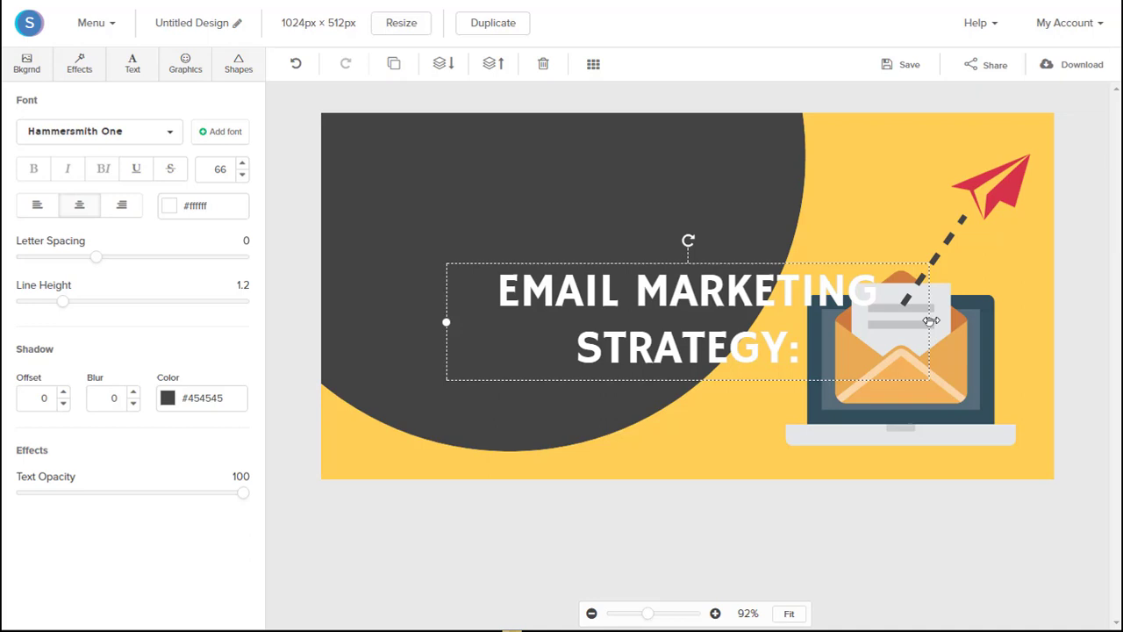
left_click_drag(929, 322, 783, 322)
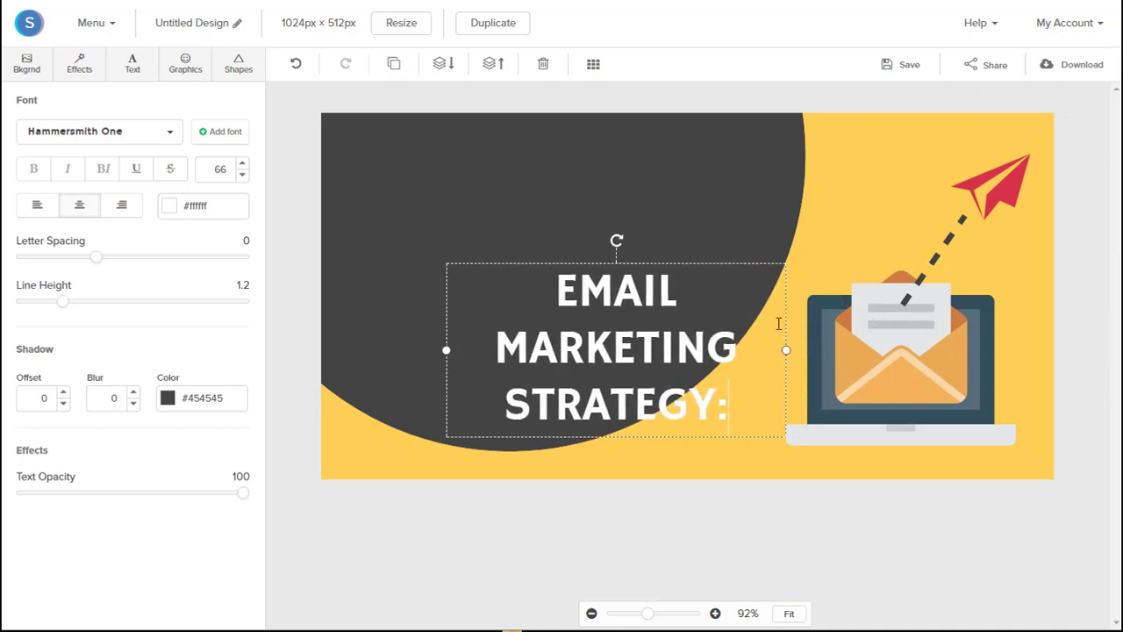
left_click(39, 207)
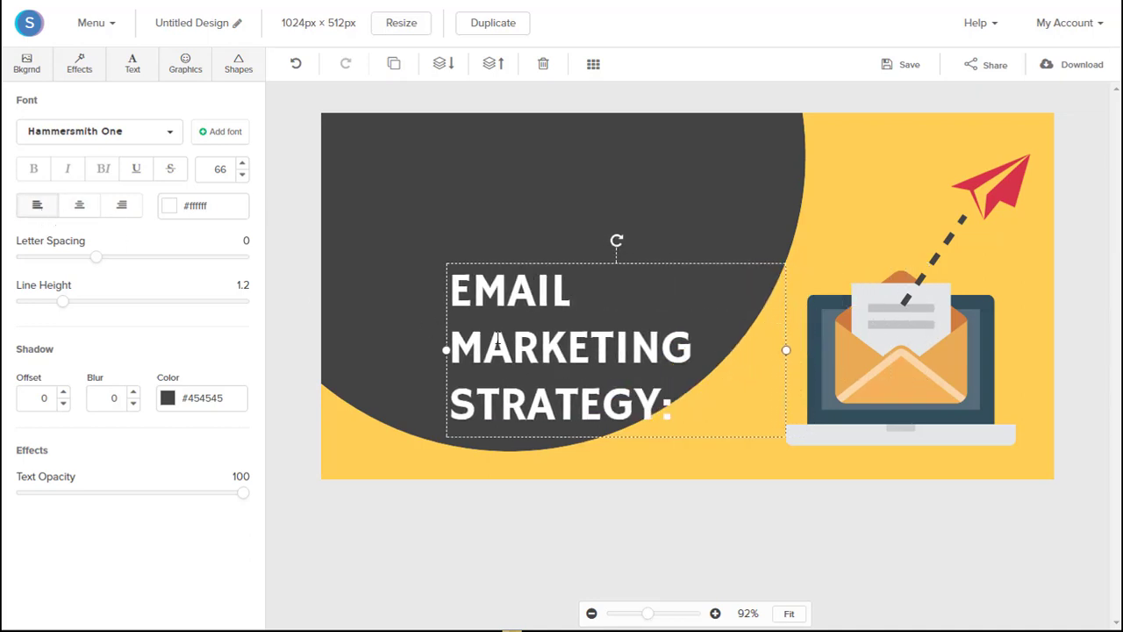
left_click(613, 510)
left_click_drag(574, 346, 546, 221)
left_click(564, 535)
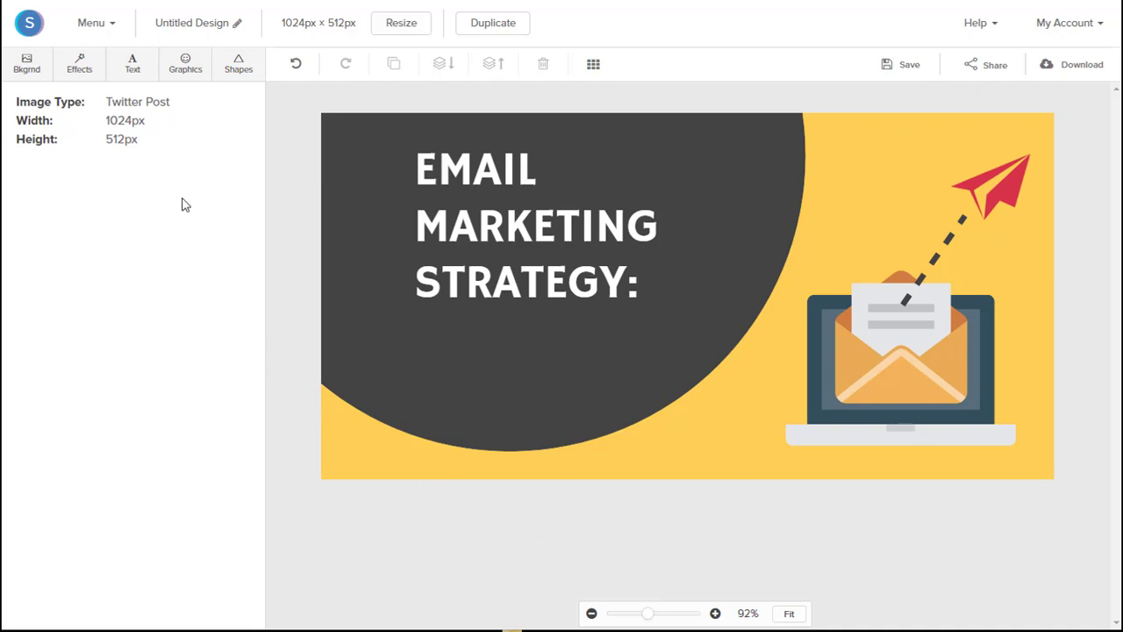
- Add a subheading text box coloured yellow #ffce54 in the Open Sans font
left_click(133, 75)
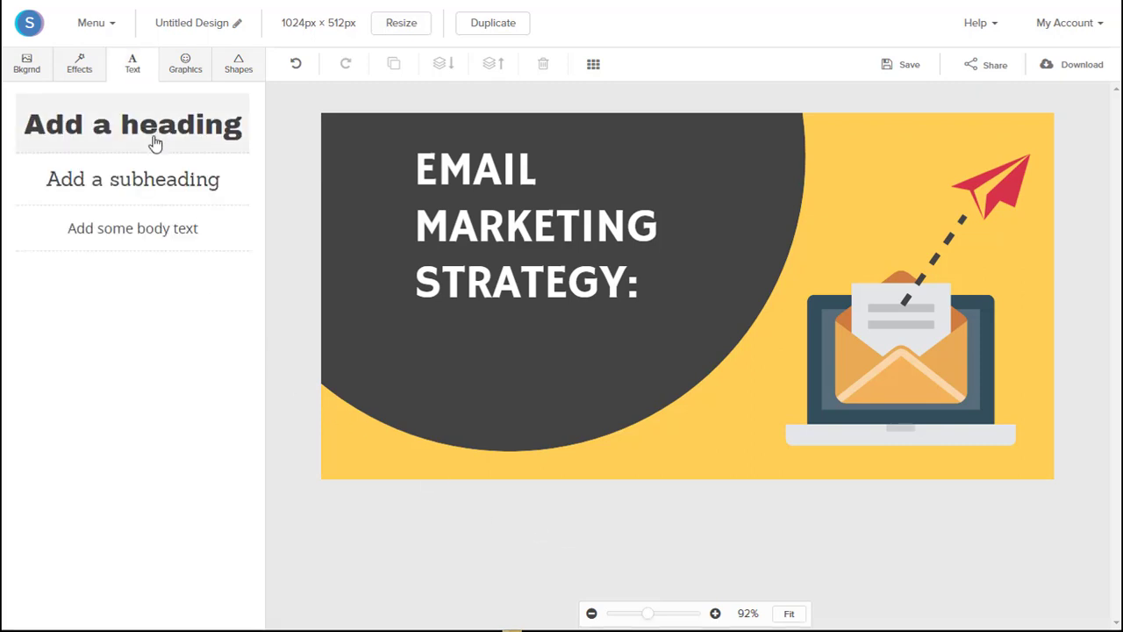
left_click(157, 193)
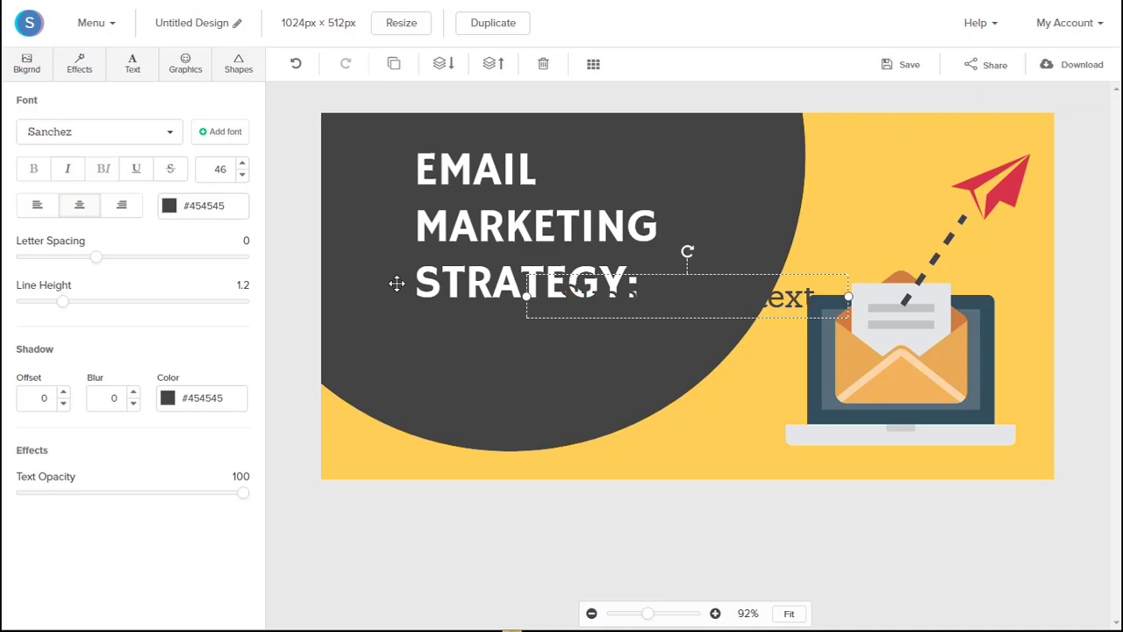
left_click(169, 209)
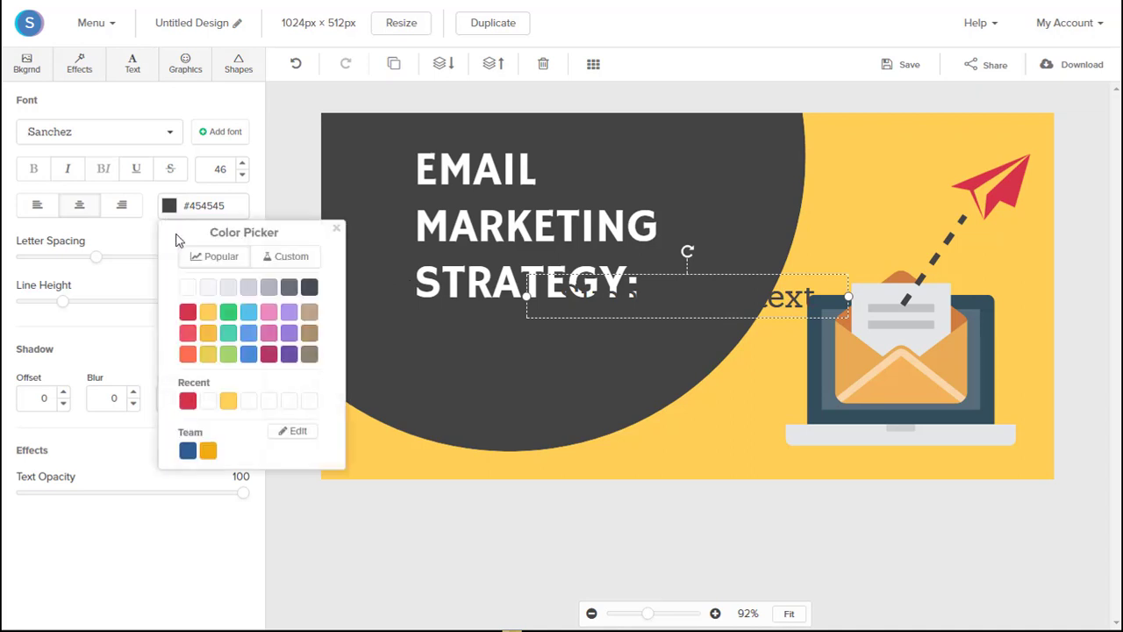
left_click(217, 318)
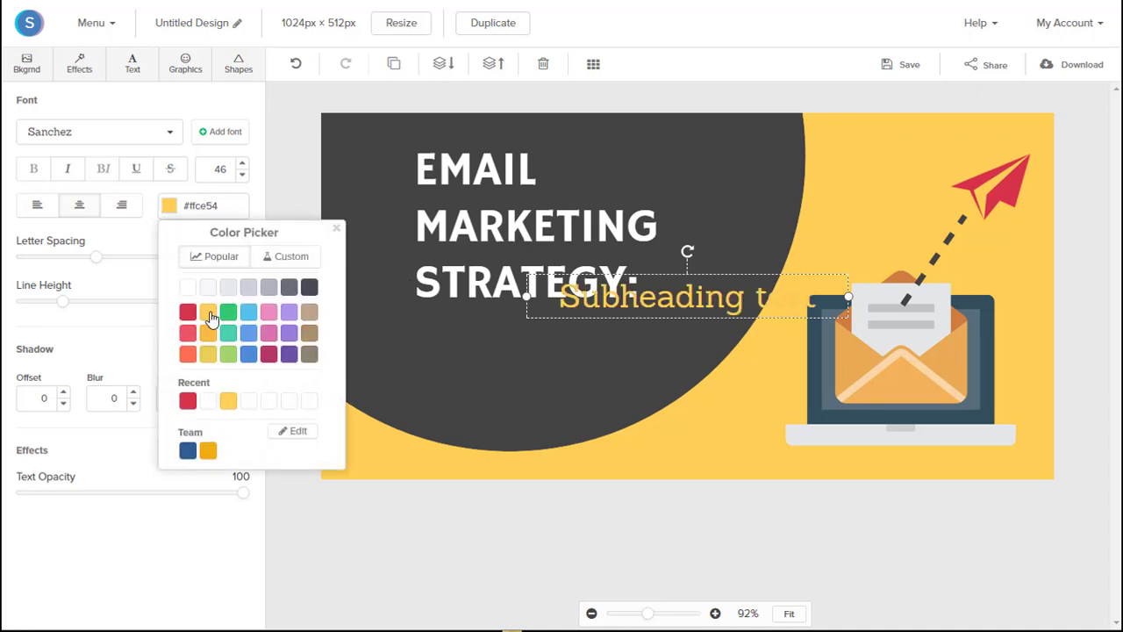
left_click(137, 136)
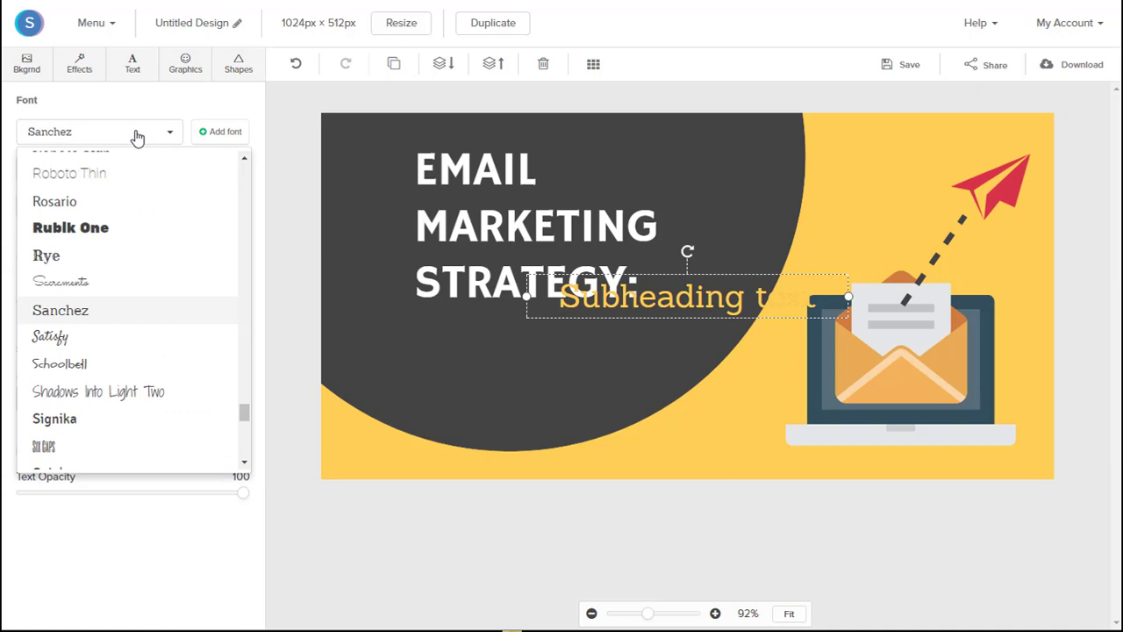
scroll(137, 136, "up", 5)
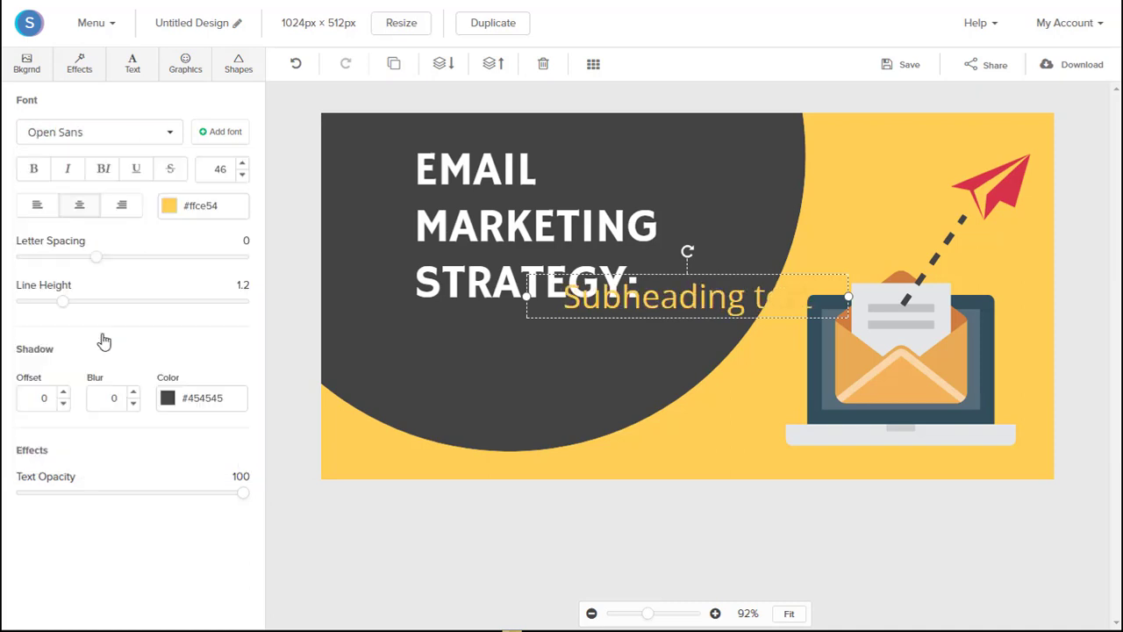
- Move the subheading below the heading and left-align it
left_click(647, 539)
left_click_drag(647, 316, 529, 345)
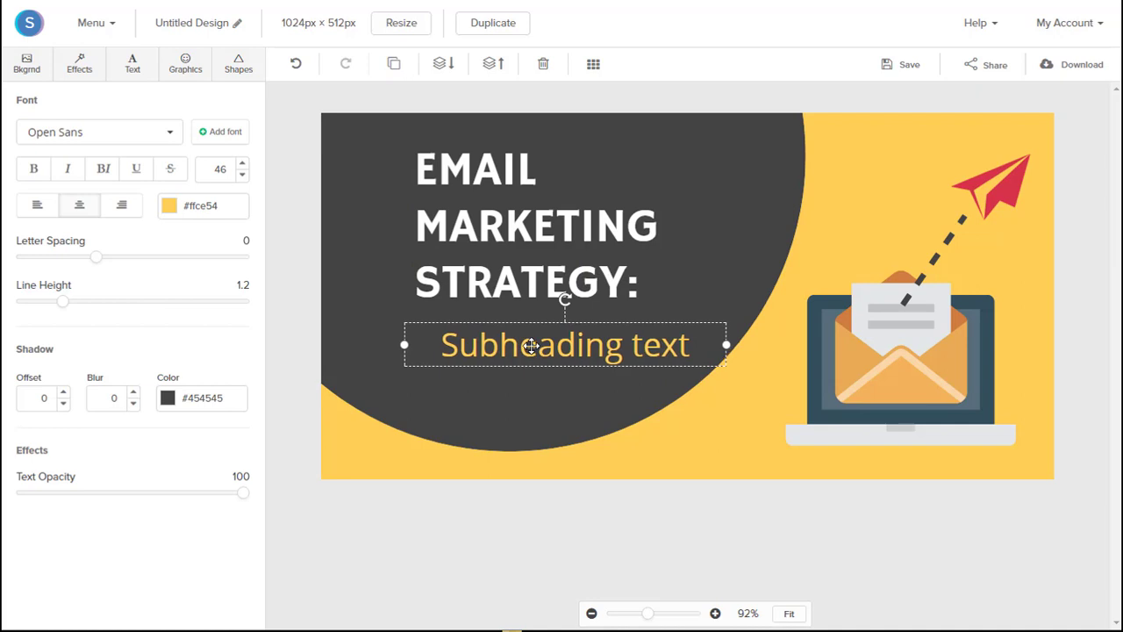
left_click(49, 213)
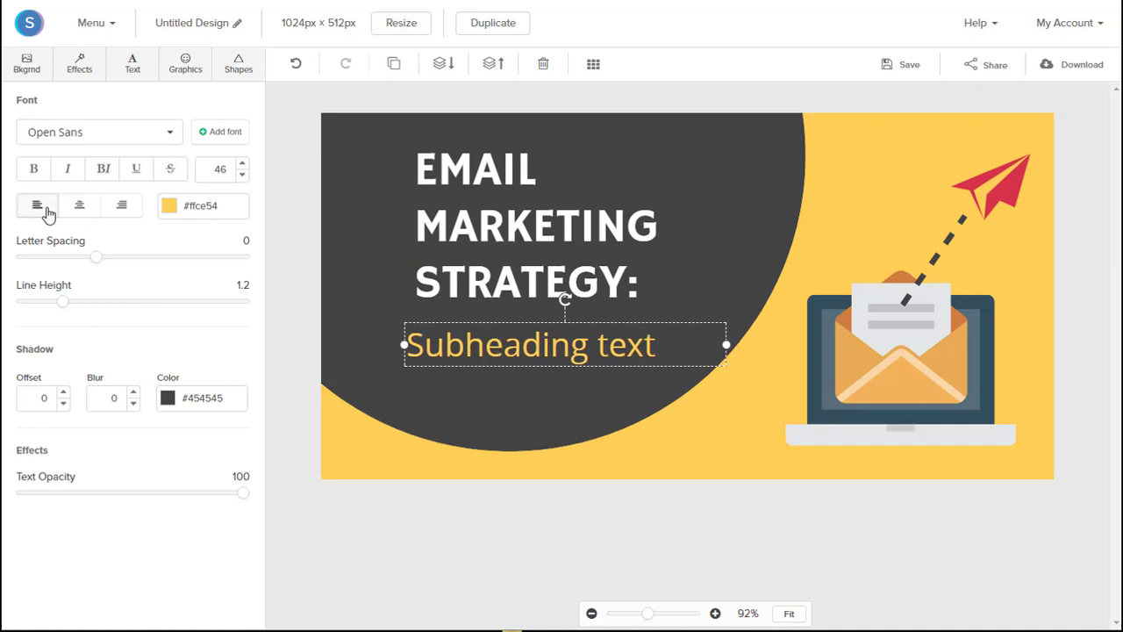
double_click(220, 169)
- Paste the 'Solutions to engage subscribers…track results.' sentence into the subheading at size 21
double_click(468, 348)
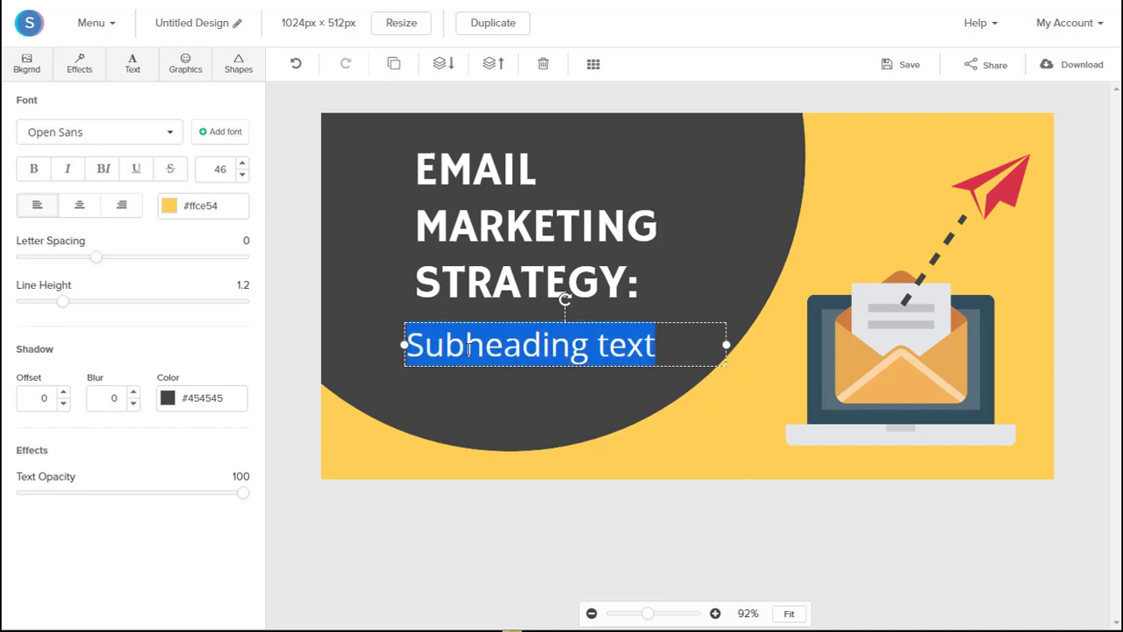
key("ctrl+v")
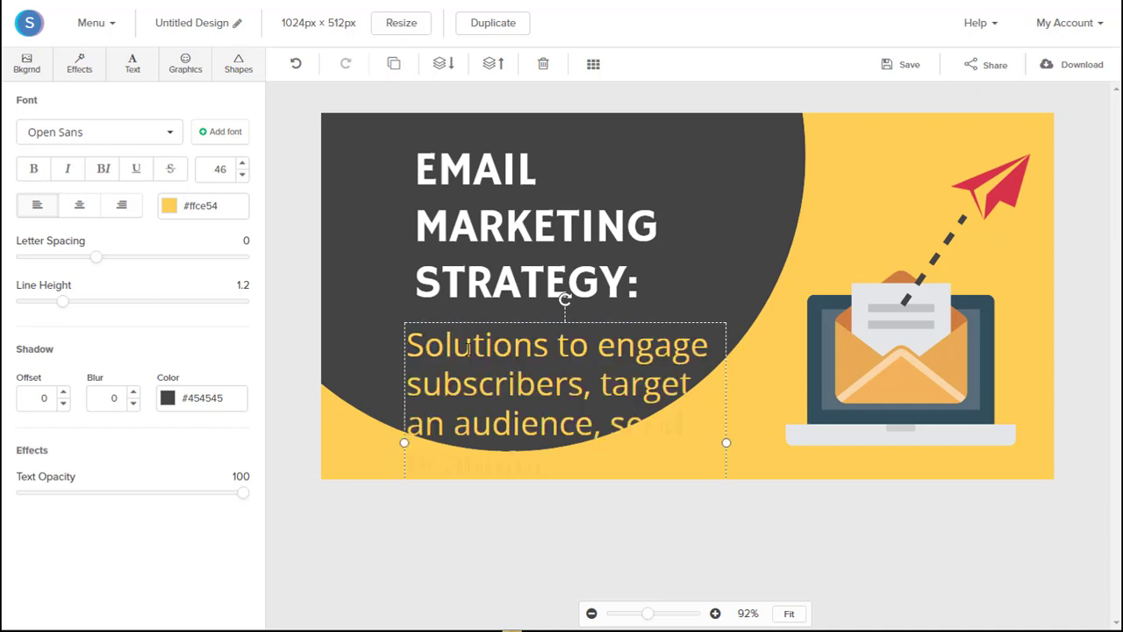
key("ctrl+a")
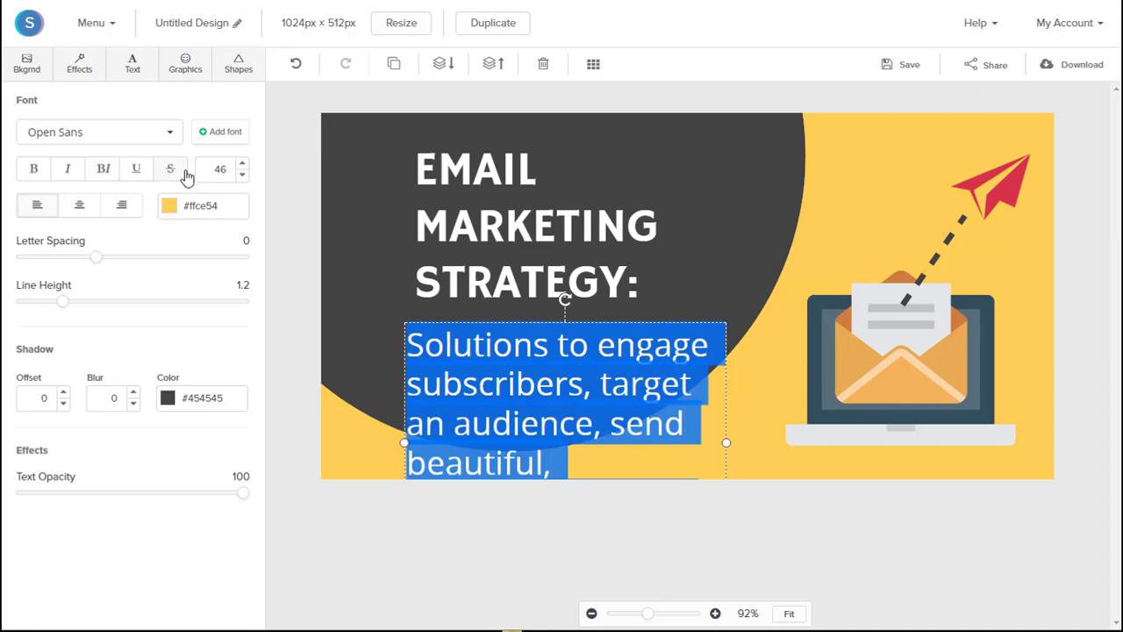
left_click(219, 169)
double_click(220, 169)
type("21")
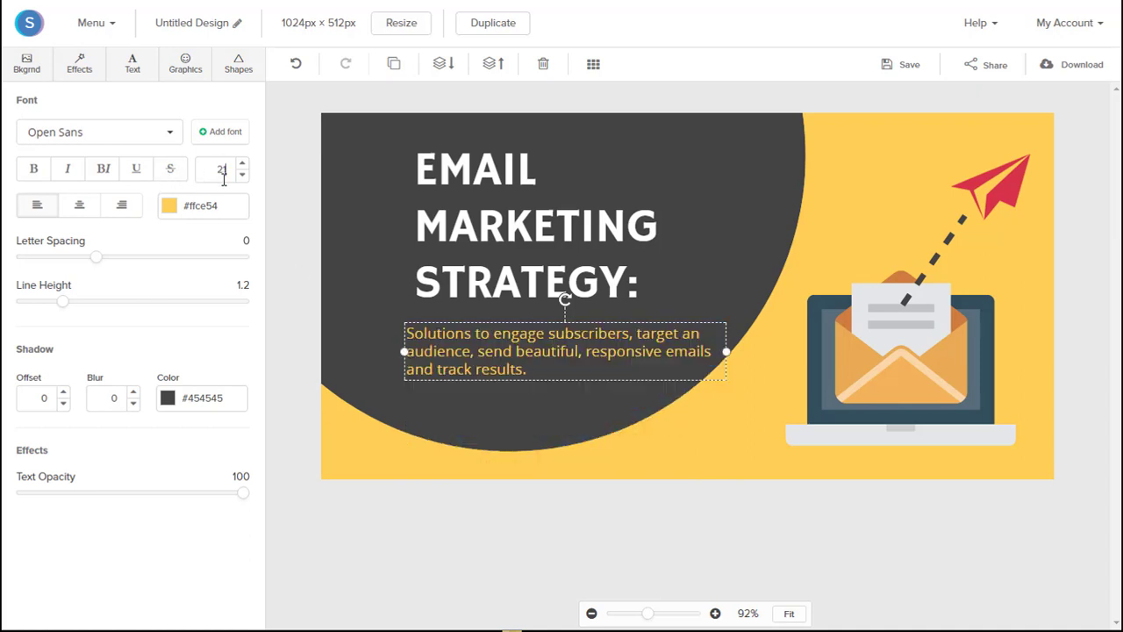
- Nudge the subheading up and narrow it so it wraps onto four lines
left_click(669, 532)
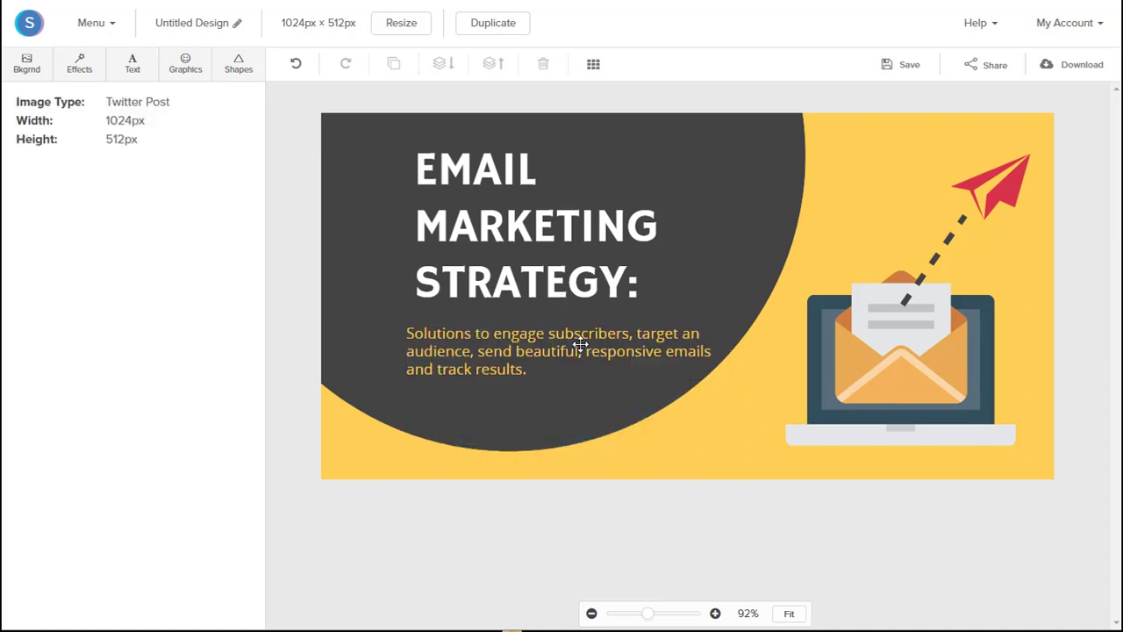
mouse_move(580, 344)
left_mouse_down()
mouse_move(591, 338)
mouse_move(581, 334)
left_mouse_up()
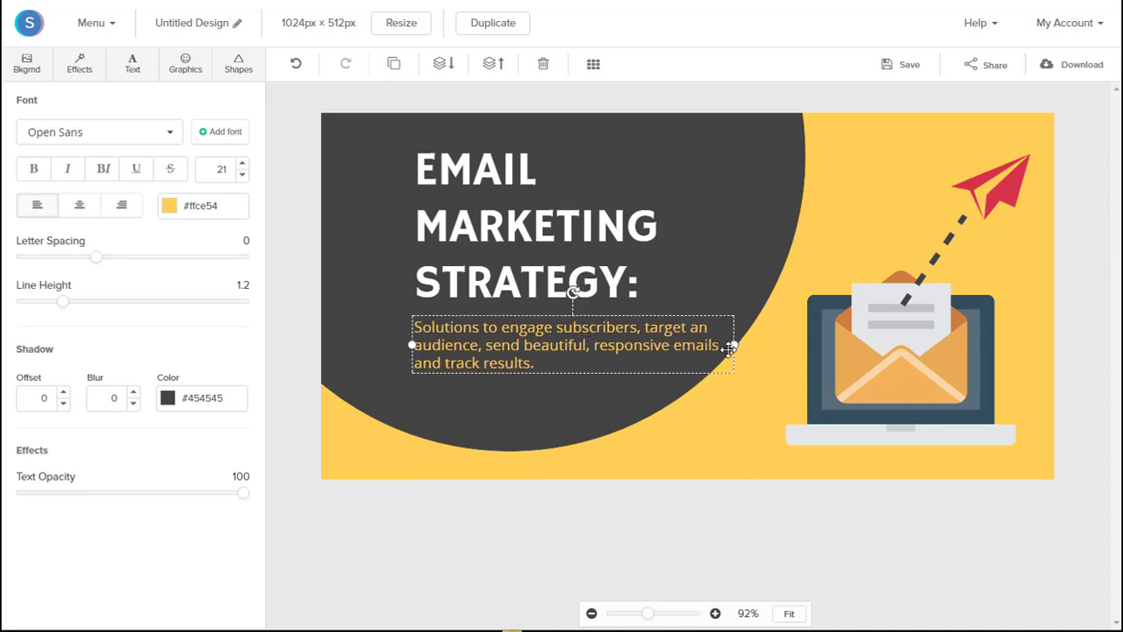
left_click_drag(731, 345, 661, 338)
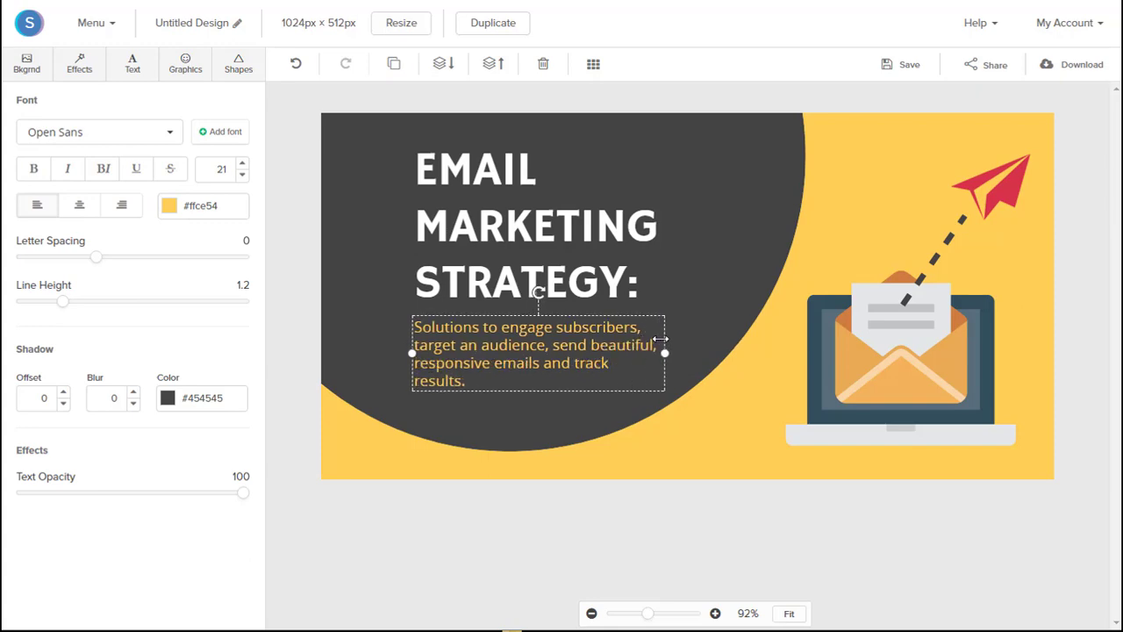
left_click(780, 531)
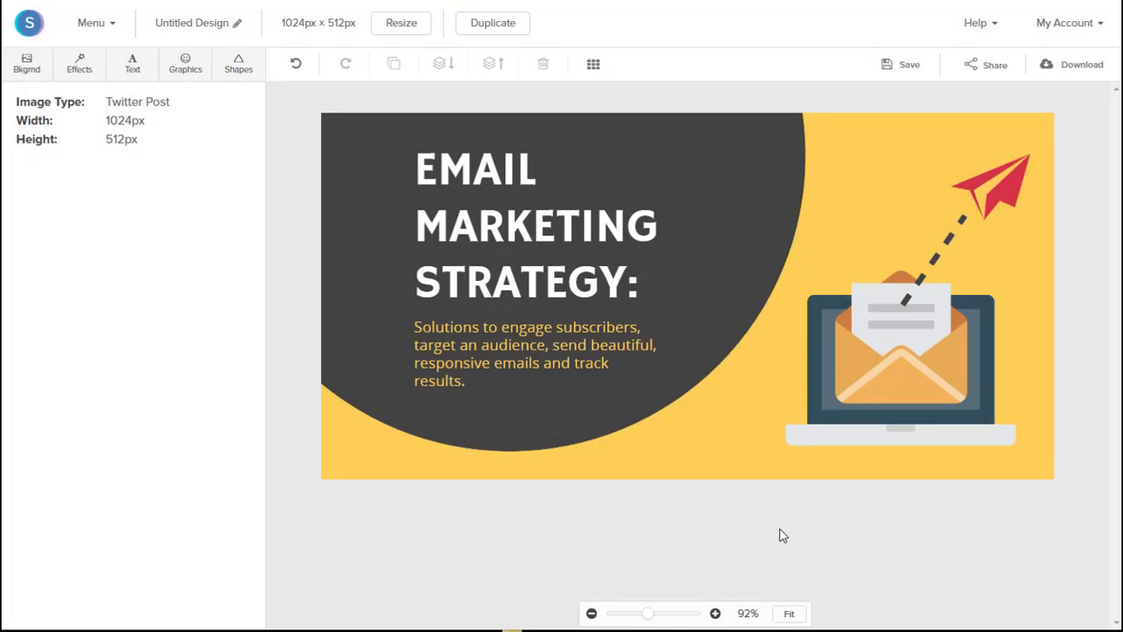